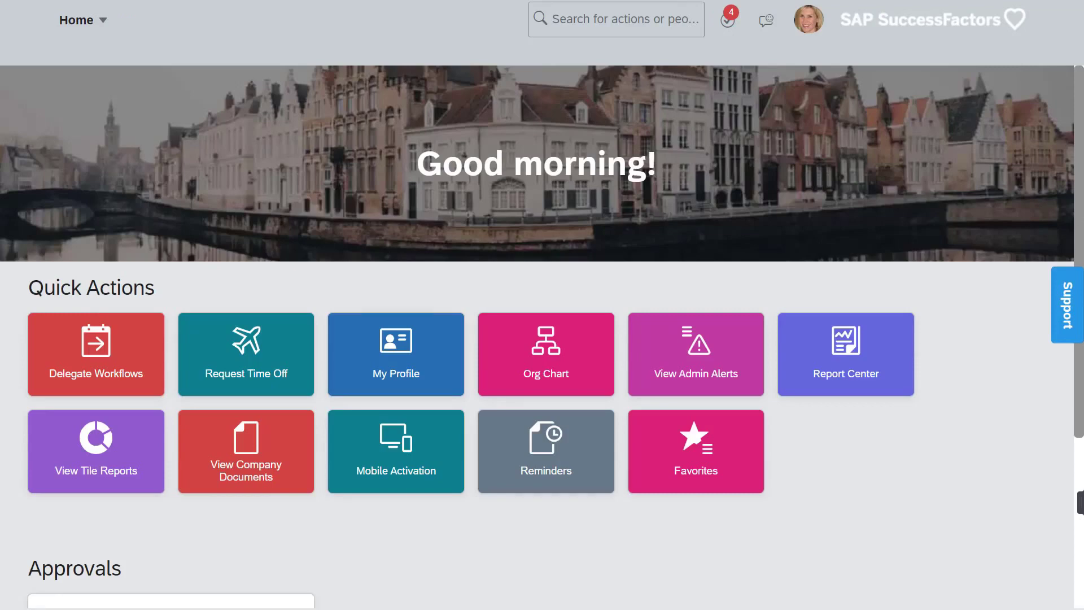
Step: Search the available actions for "Manage data" and open the Manage Data page
left_click(614, 24)
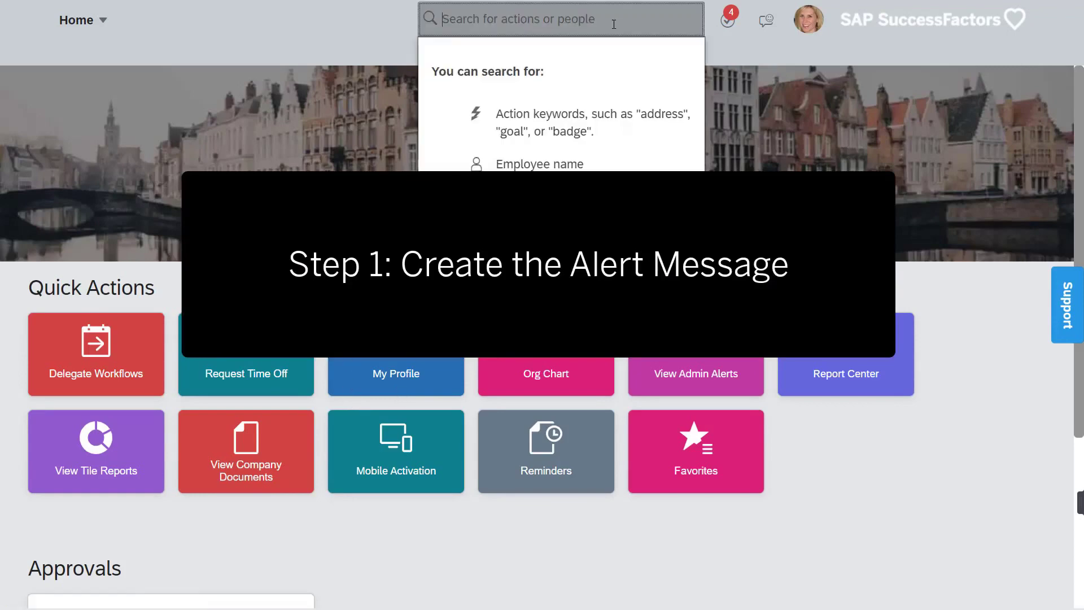
type("M")
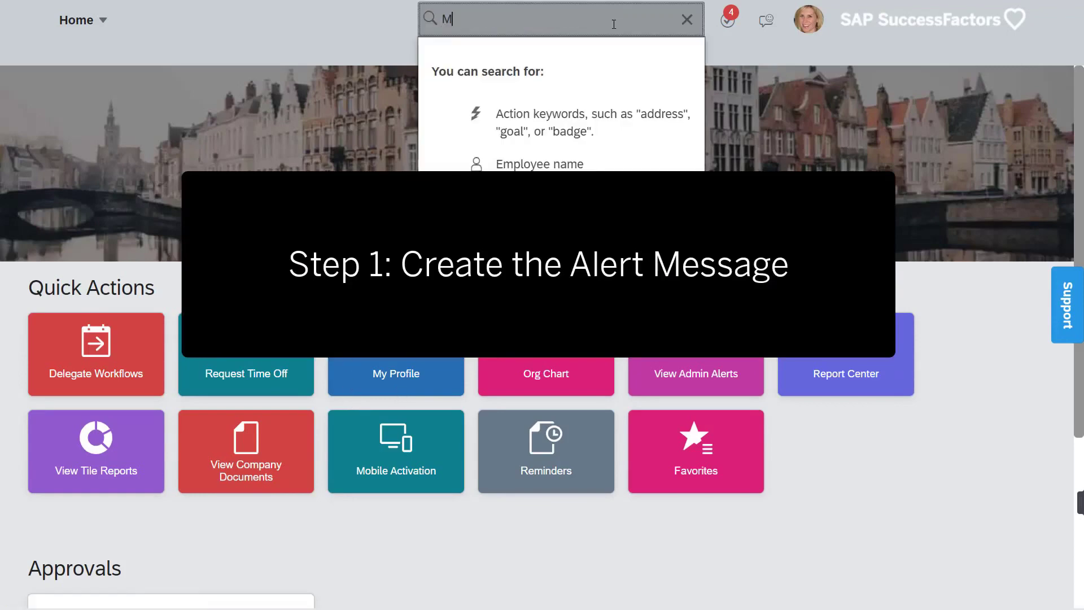
type("anage data")
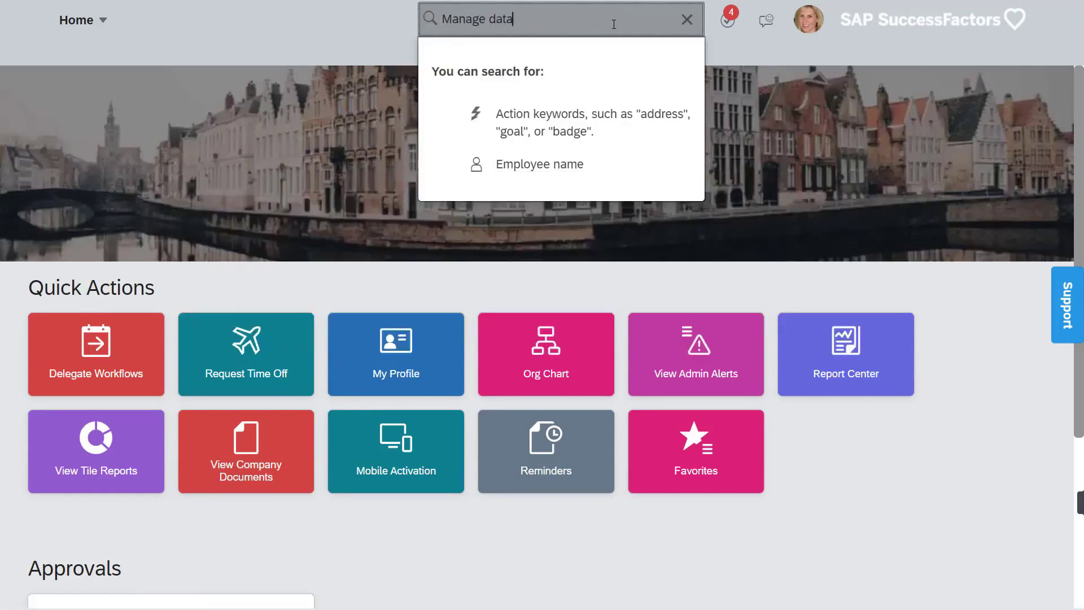
key("Return")
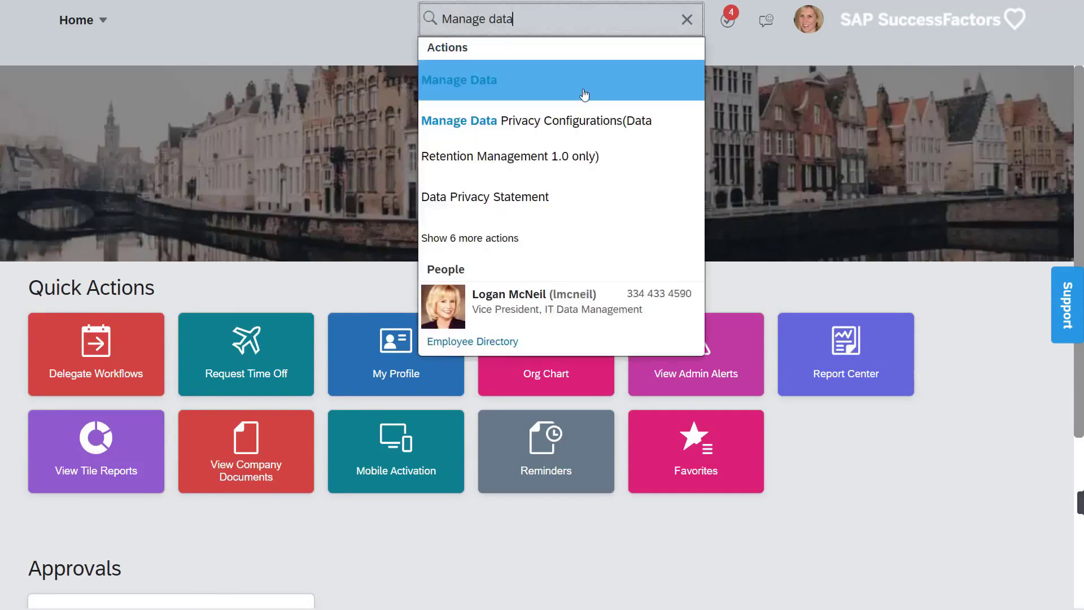
left_click(585, 95)
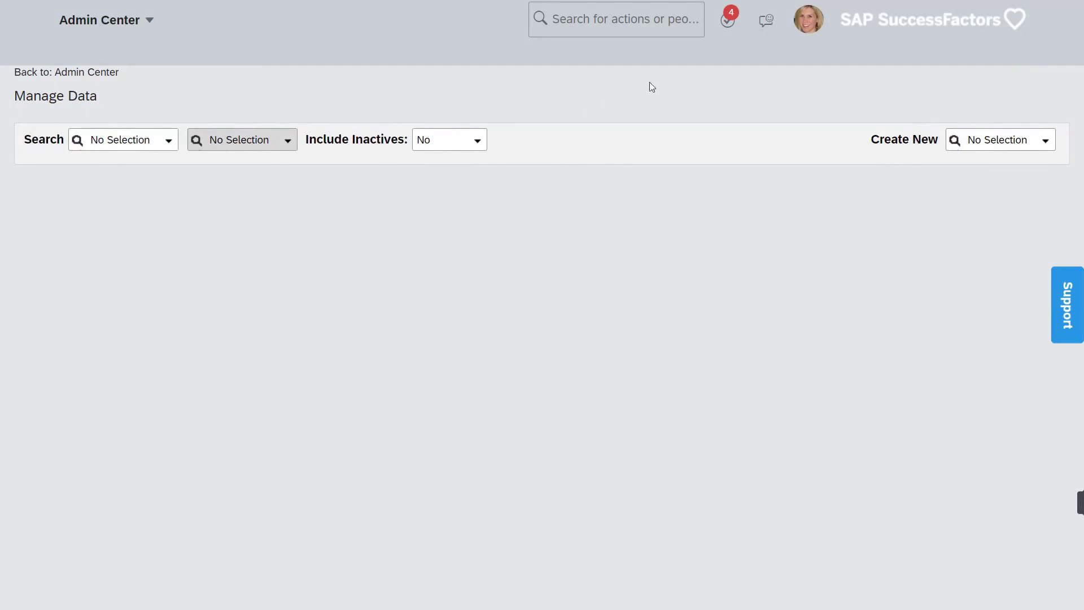
Step: Start a new Alert Message record, filtering the object types with "alert"
left_click(1044, 141)
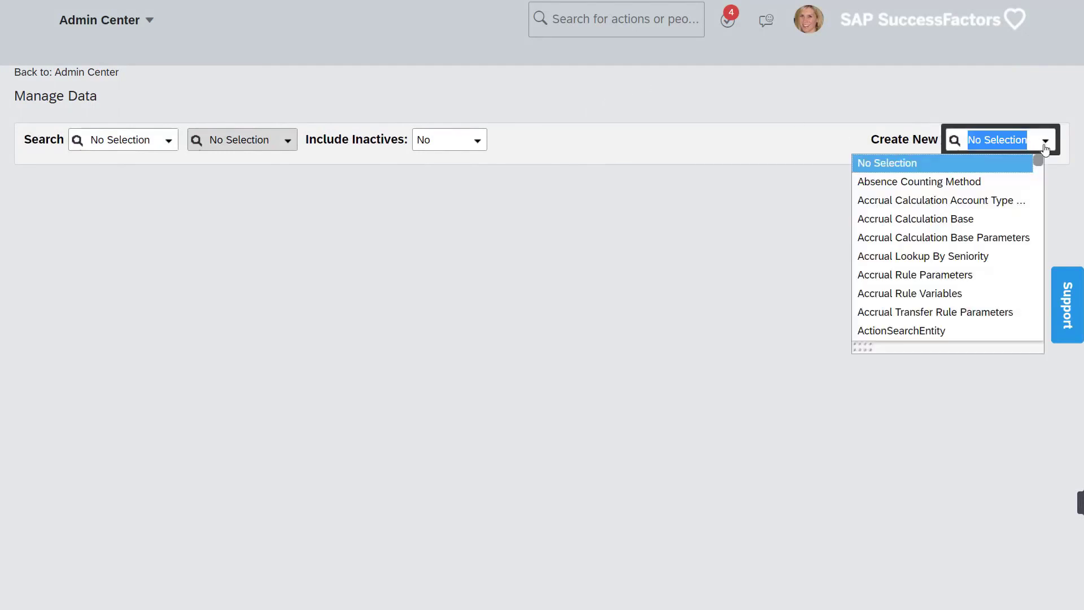
type("alert")
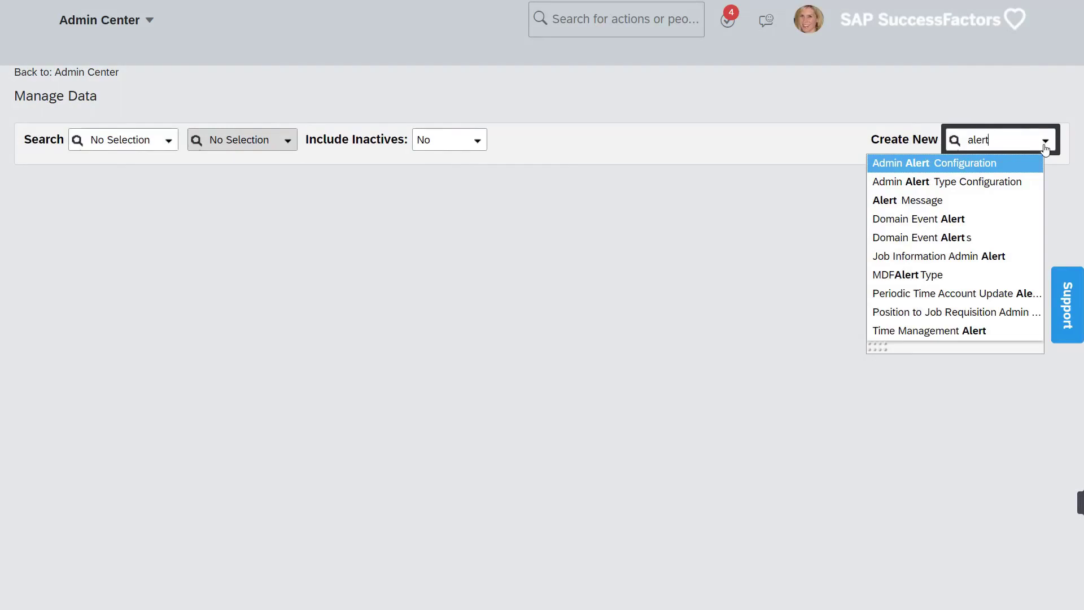
left_click(973, 201)
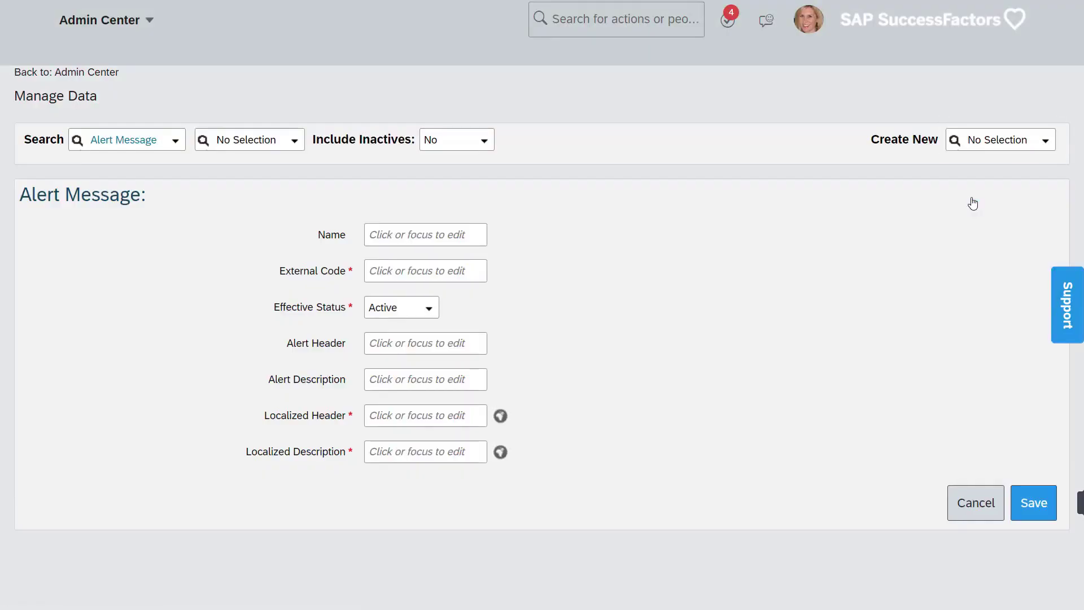
Step: Enter WorkVisa as both the name and the external code of the alert message, keeping its effective status Active
left_click(449, 233)
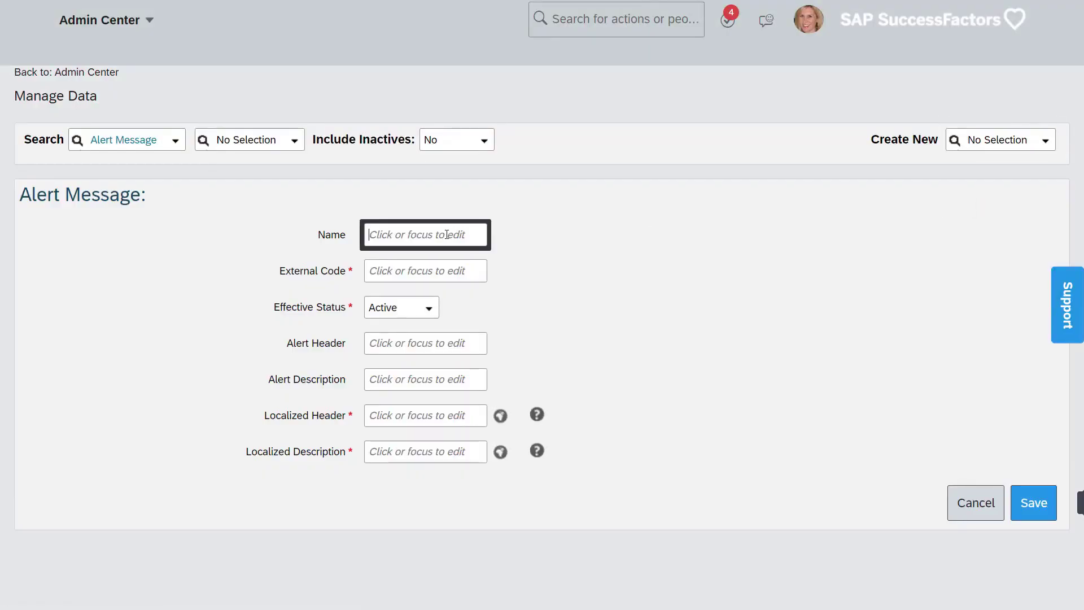
type("WorkVisa")
key("Tab")
type("Wo")
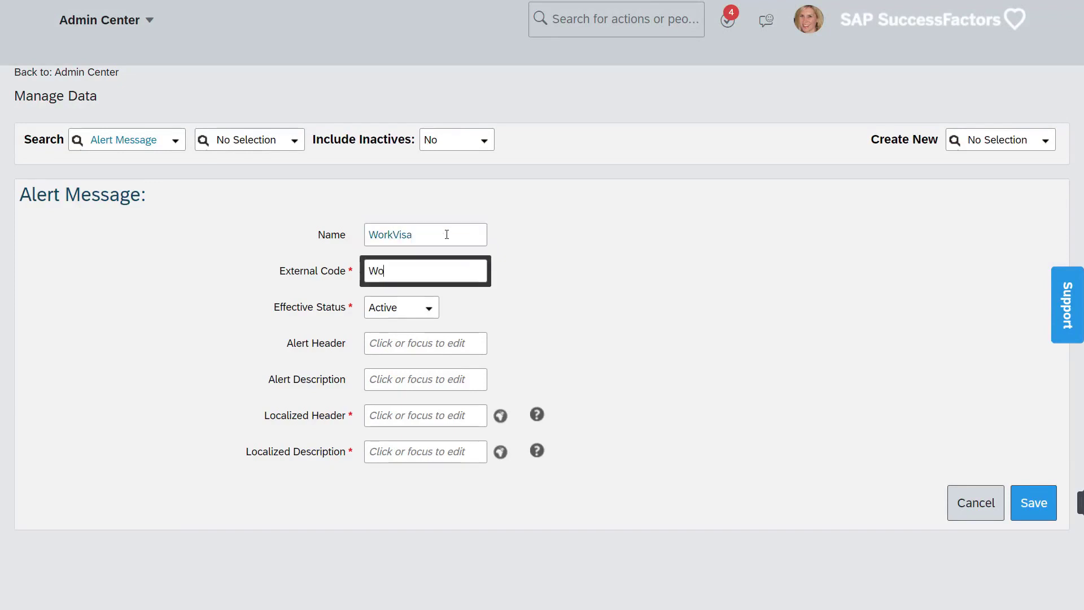
type("rkVisa")
key("Tab")
key("Tab")
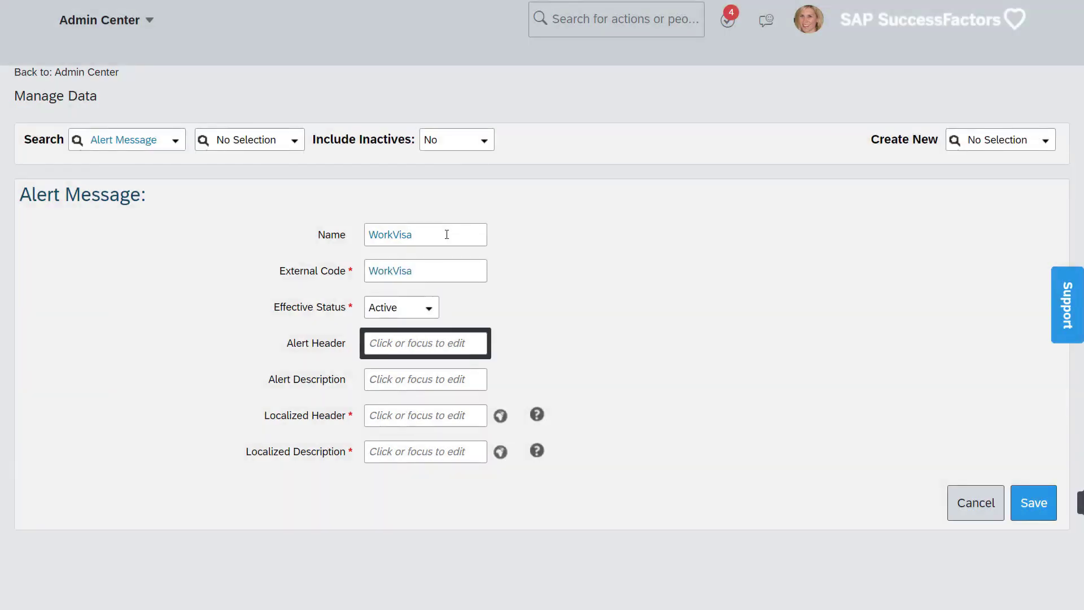
Step: Set the Alert Header to "Work Visa Alert for [[SUBJECT_USER]]"
type("Work Visa Alert for")
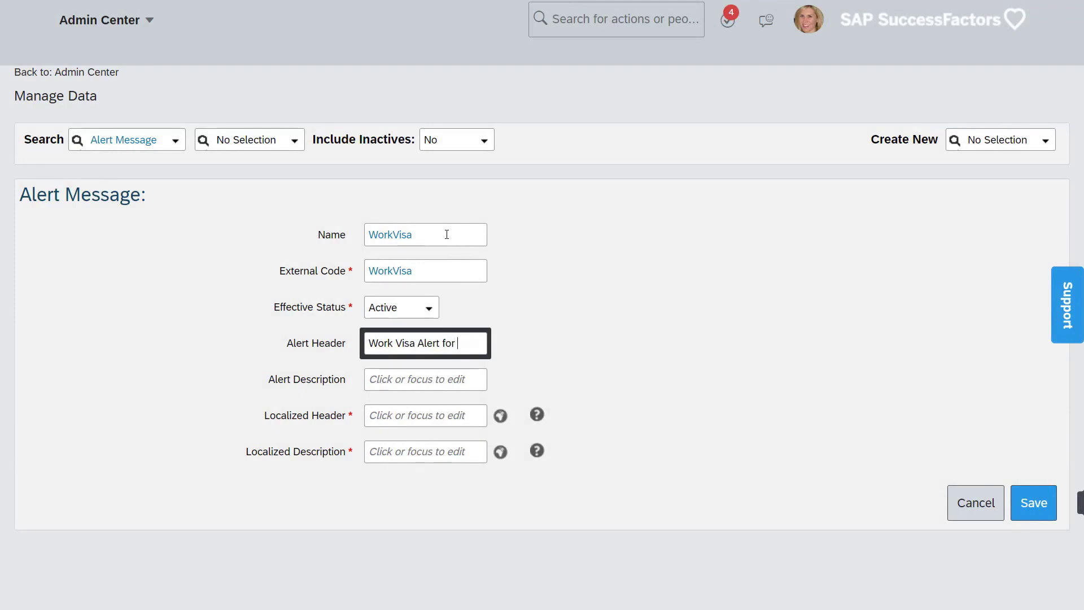
type(" [[SUBJECT")
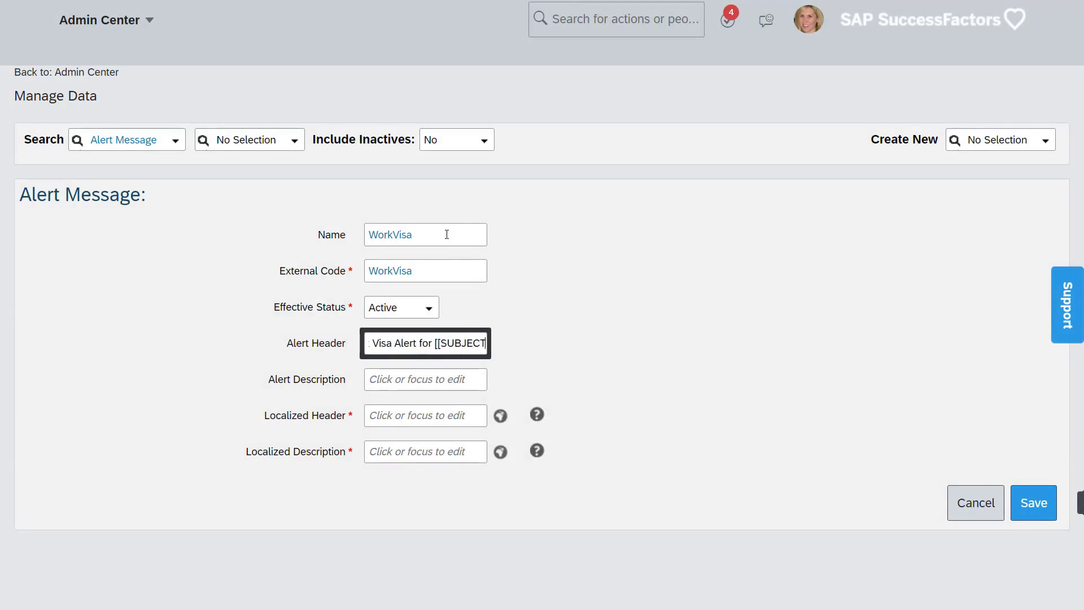
type("_USER")
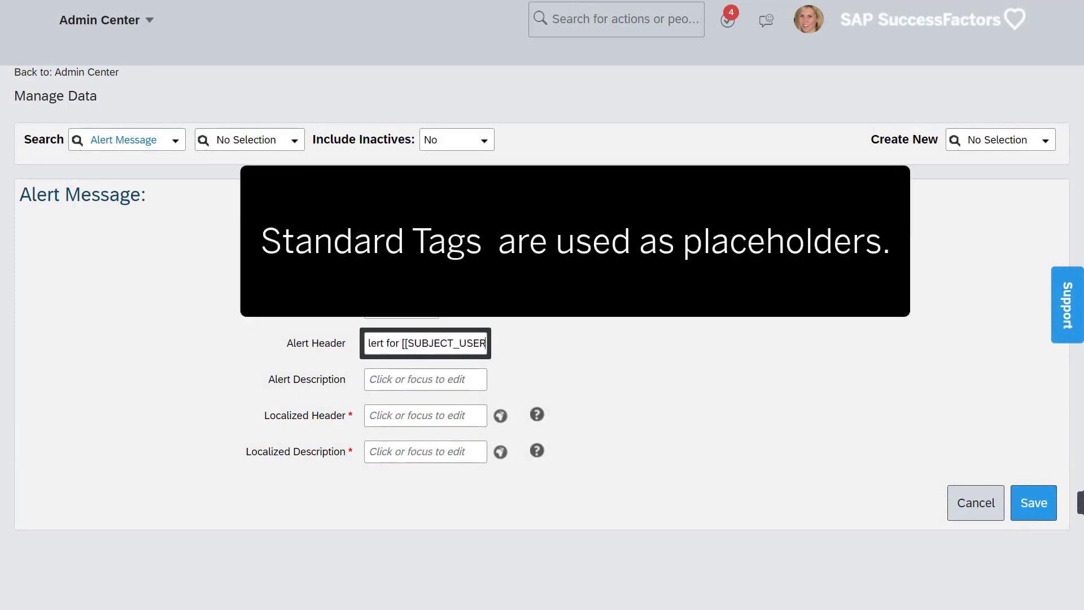
type("]]")
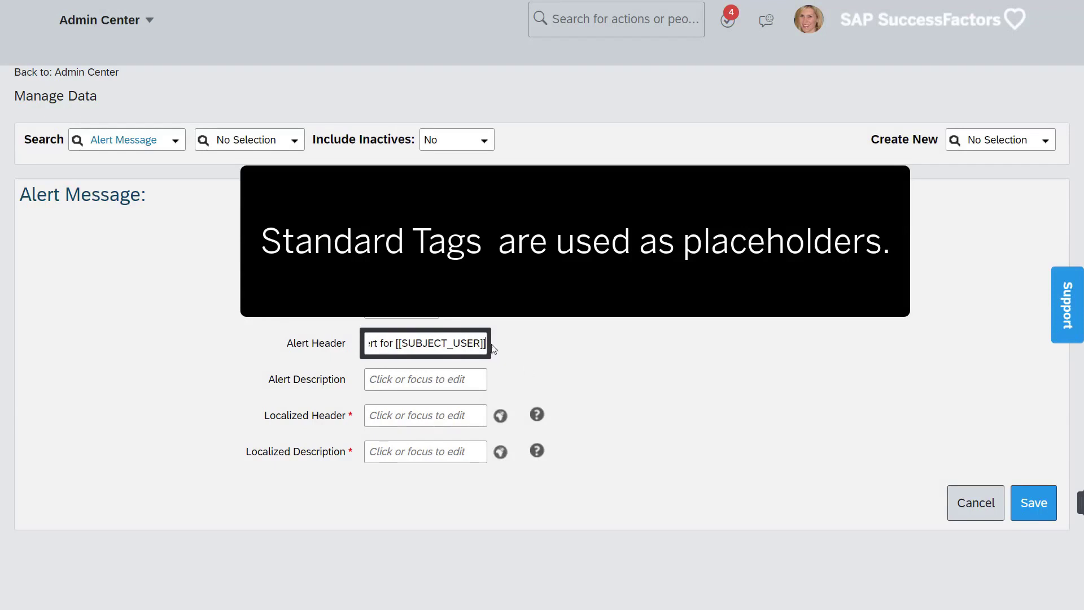
Step: Copy the Alert Header text into the Alert Description and extend it with "on [[EFFECTIVE_DATE]]"
left_click_drag(493, 348, 287, 346)
left_click(387, 379)
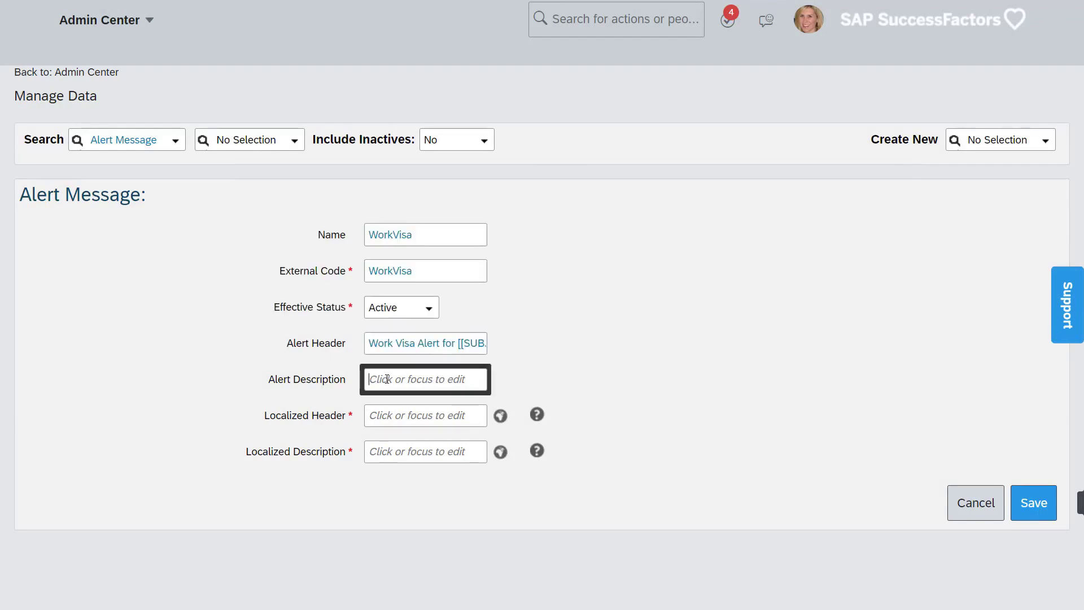
key("ctrl+v")
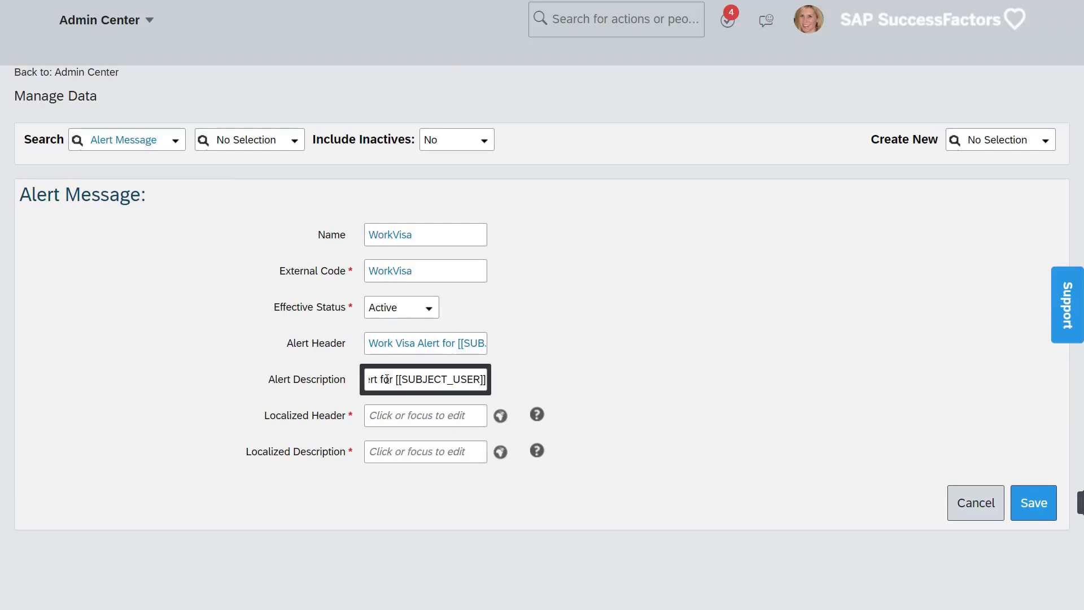
type("on")
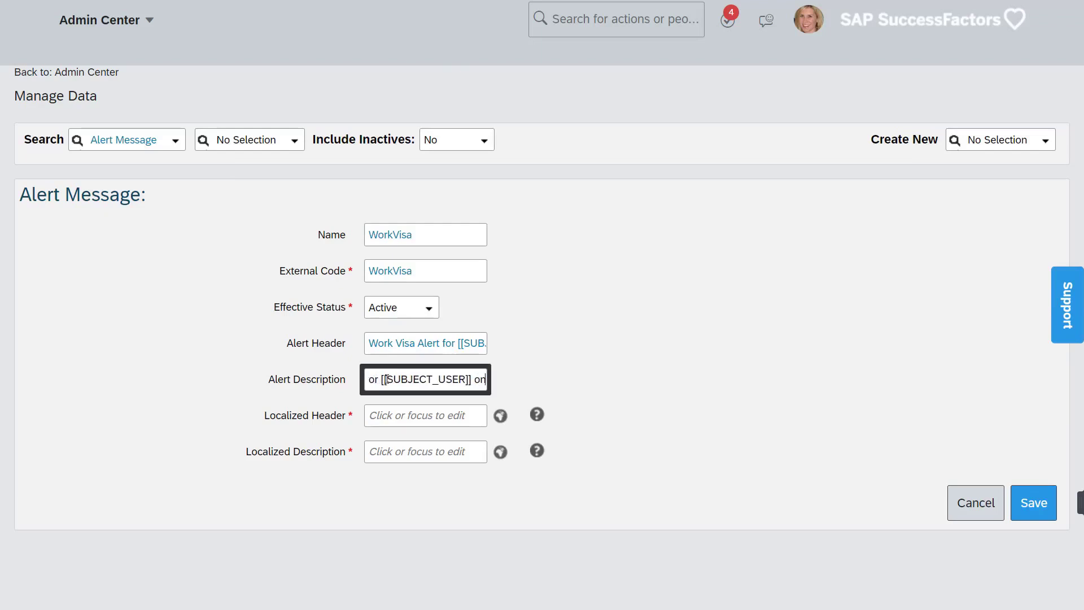
type(" [[EFFECTI")
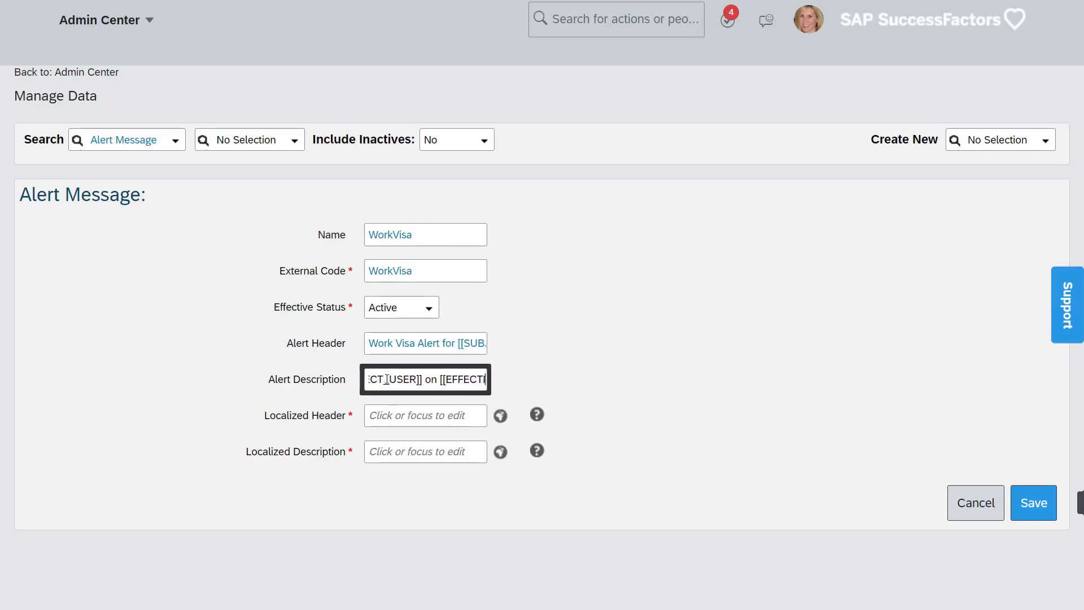
type("VE_DATE]]")
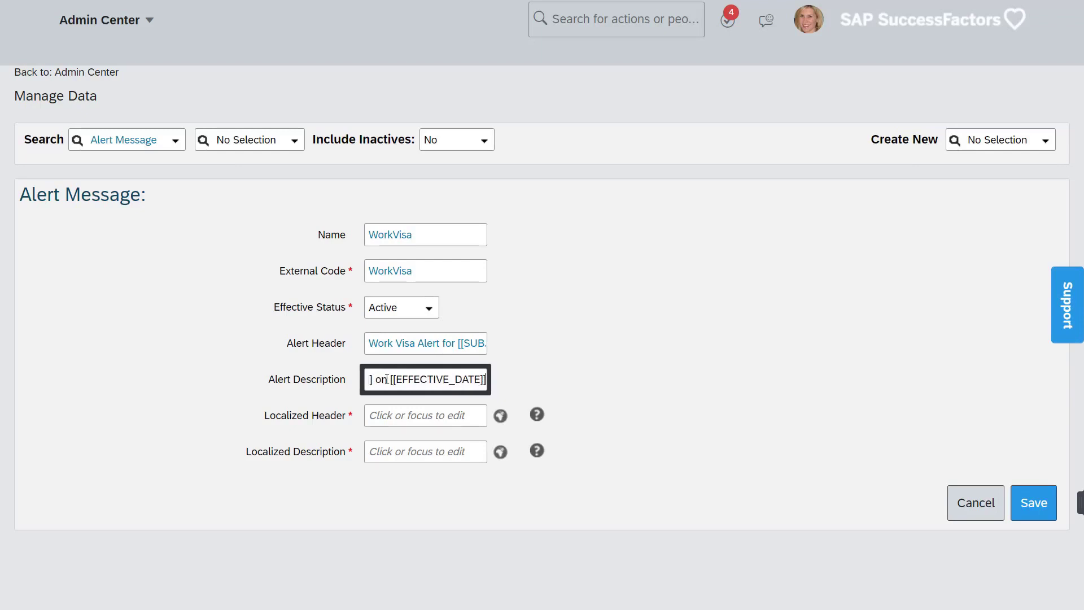
Step: Copy the Alert Description into the Localized Header and append ". Click [[VIEW_BLOCK_ON_PROFILE]]"
left_click_drag(485, 380, 263, 394)
key("ctrl+c")
left_click(391, 416)
key("ctrl+v")
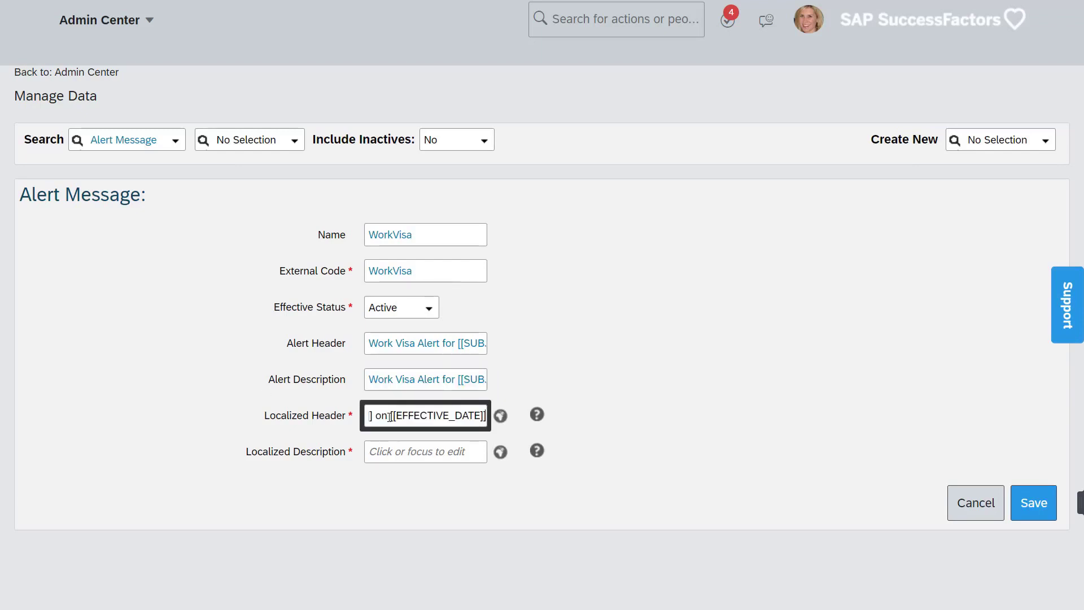
type(". Click")
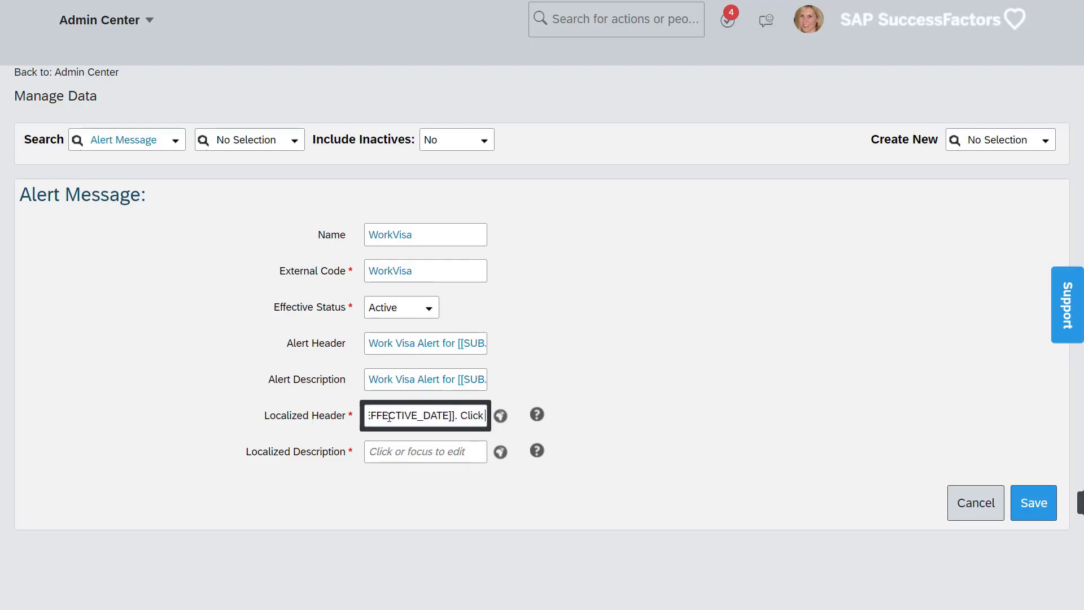
type(" [[VIEW_")
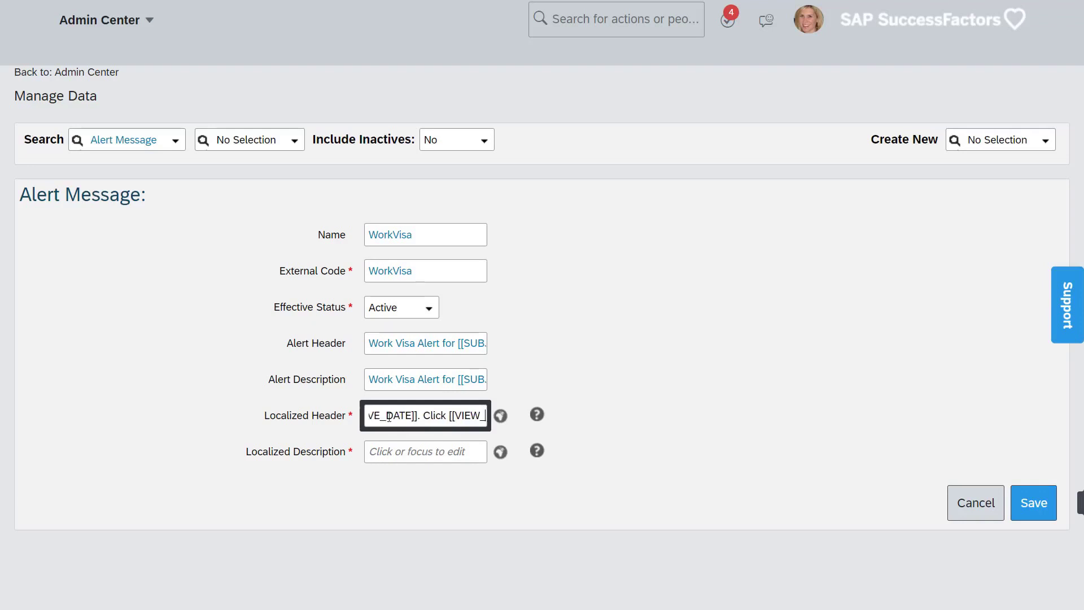
type("BLOCK_")
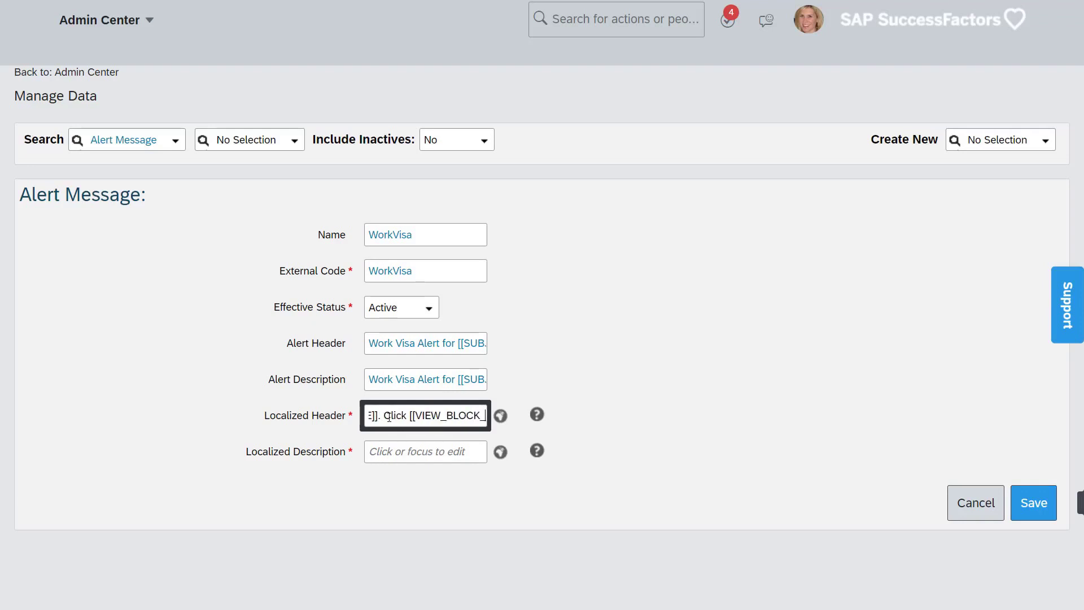
type("ON")
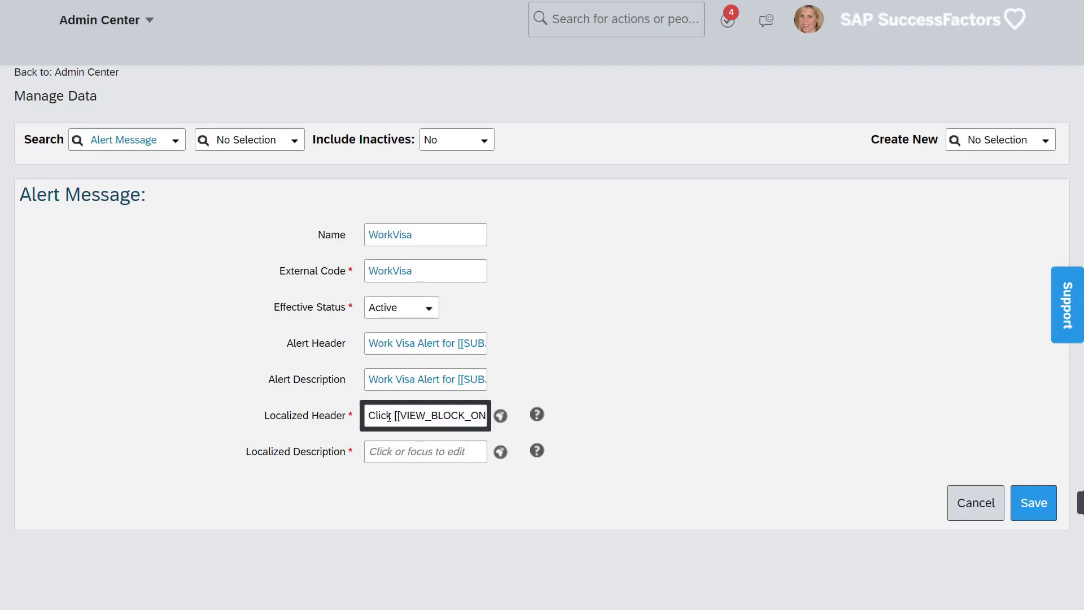
type("_PROFILE]]")
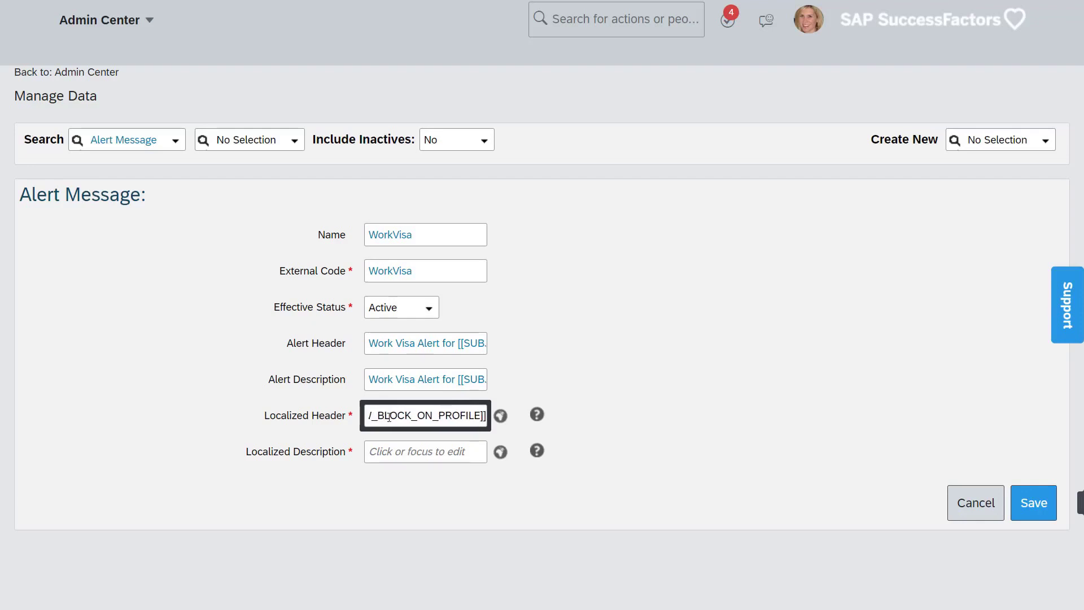
Step: Copy the Localized Header text into the Localized Description and save the alert message
left_click_drag(485, 418, 309, 416)
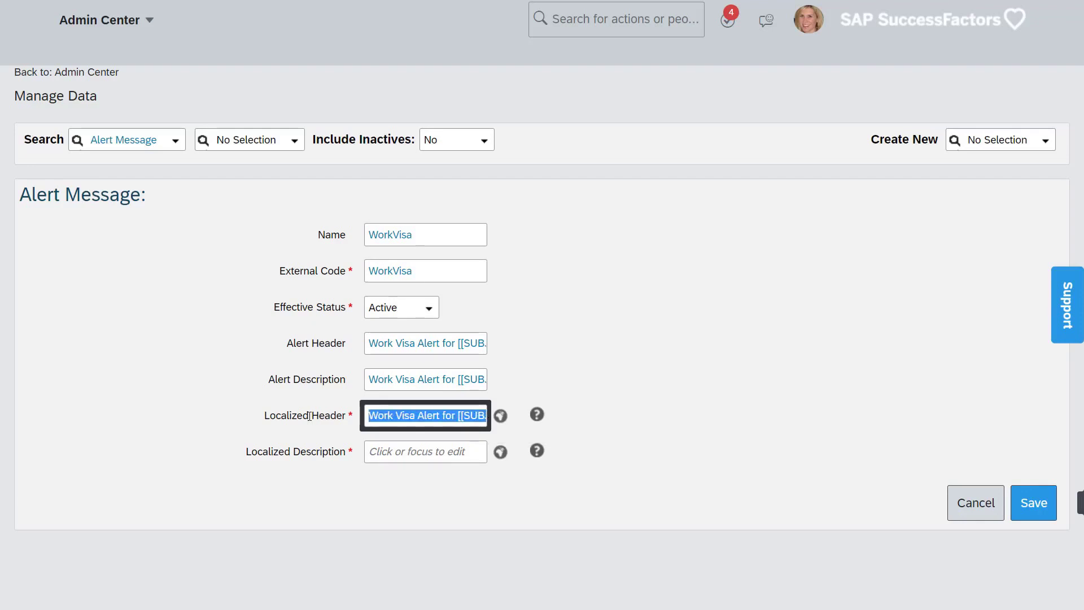
key("ctrl+c")
left_click(370, 451)
key("ctrl+v")
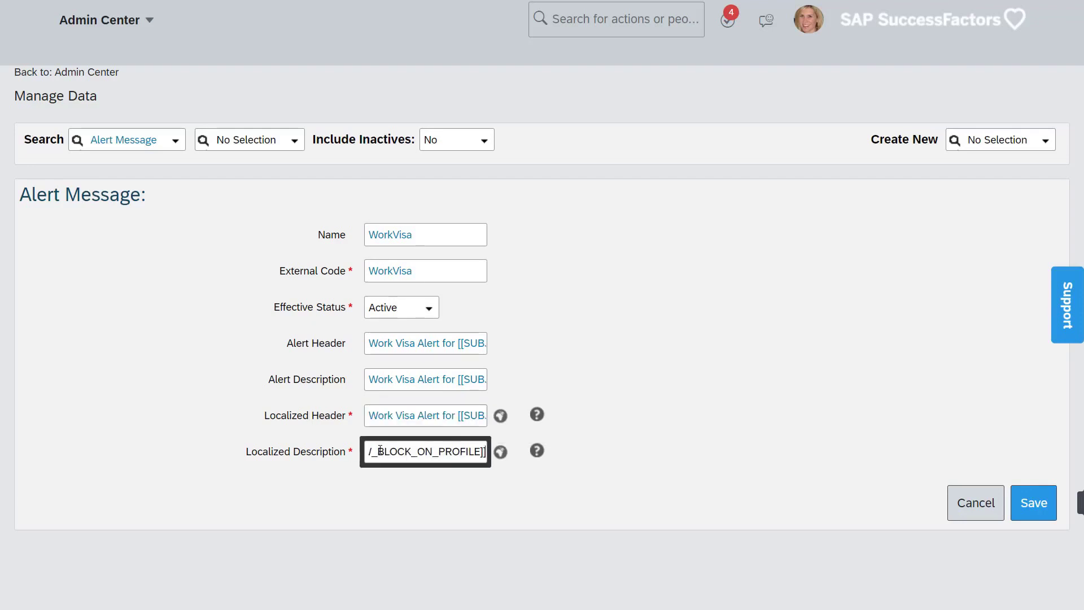
left_click(1041, 508)
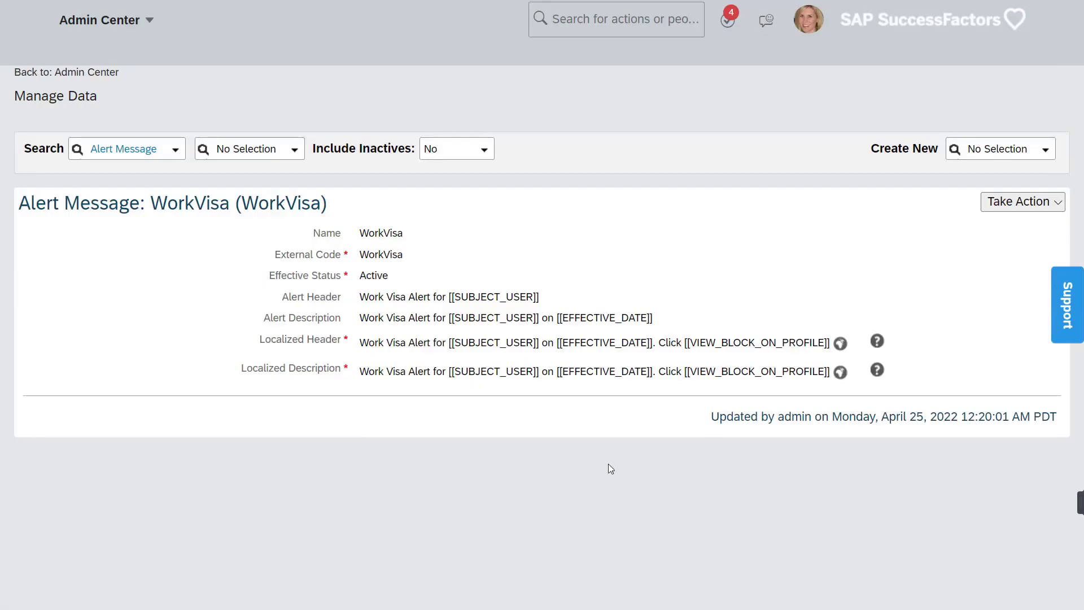
Step: Search the actions for "manage org" and open Manage Organization, Pay and Job Structures
left_click(605, 28)
type("manage org")
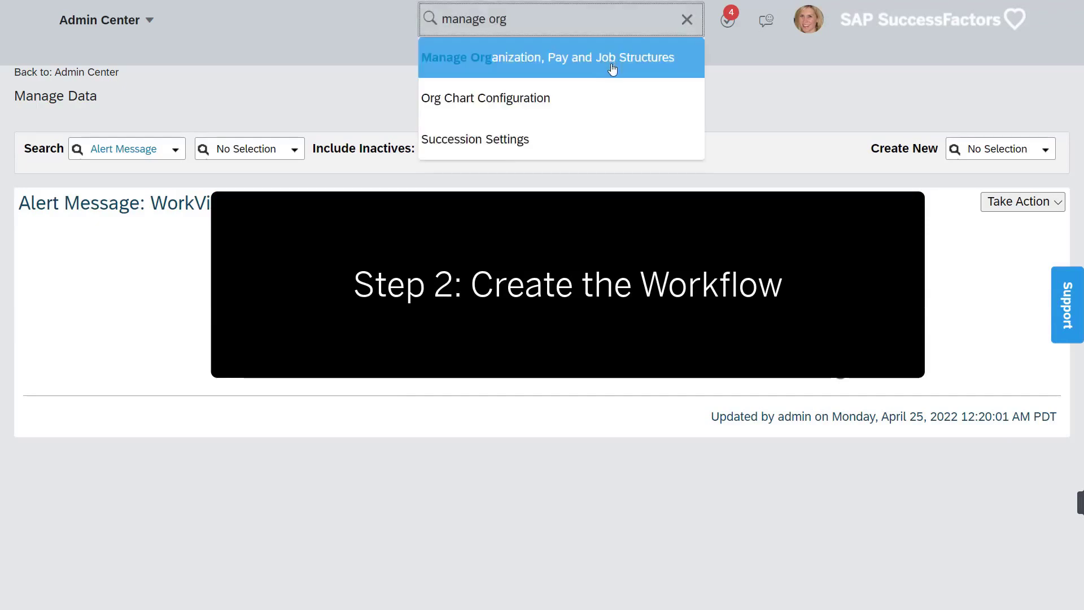
left_click(610, 63)
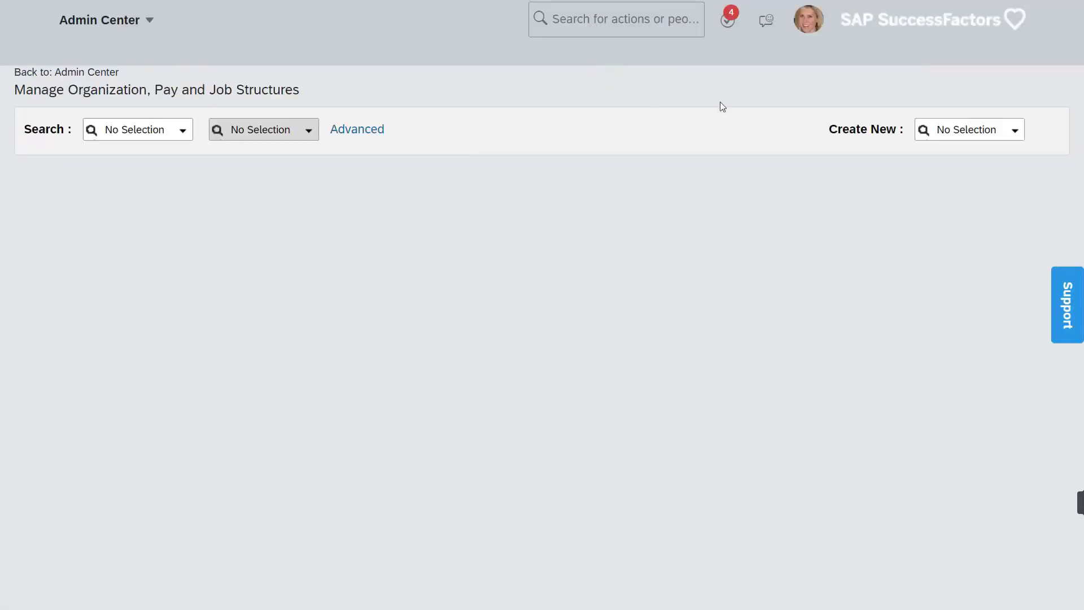
Step: Start a new Workflow Configuration record
left_click(1015, 131)
scroll(937, 235, "down", 5)
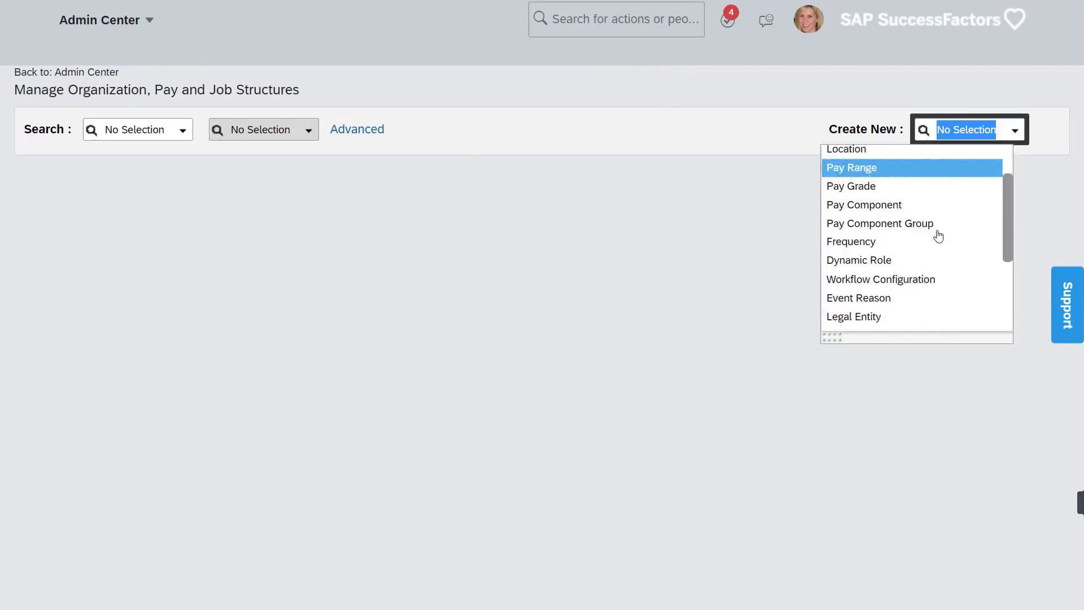
left_click(948, 211)
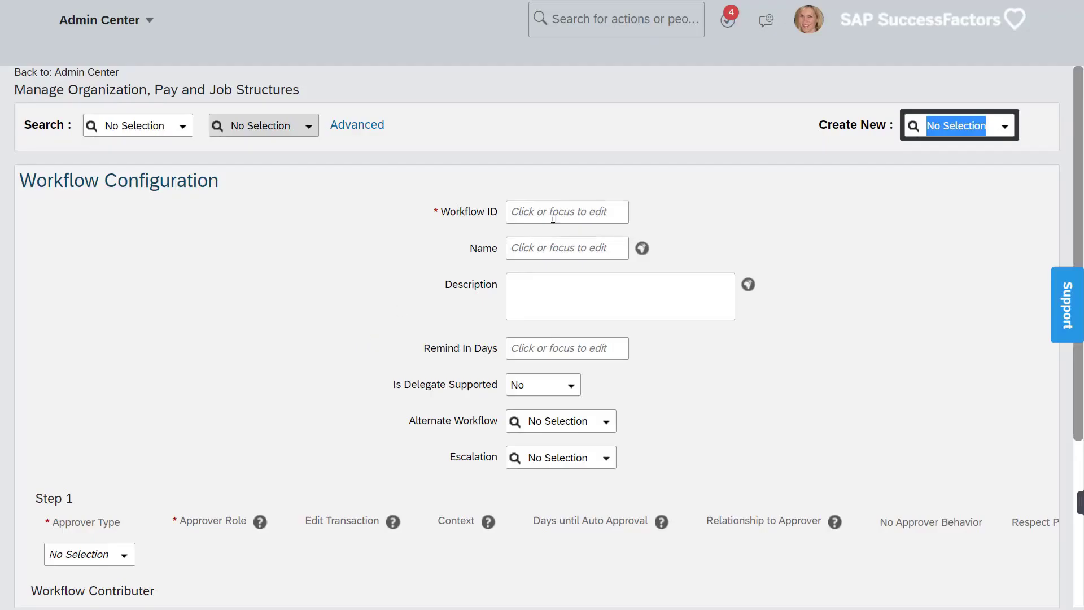
Step: Enter WFVIsaAlert as the Workflow ID, copy it into the Name, and correct the Name to WFVisaAlert
left_click(556, 214)
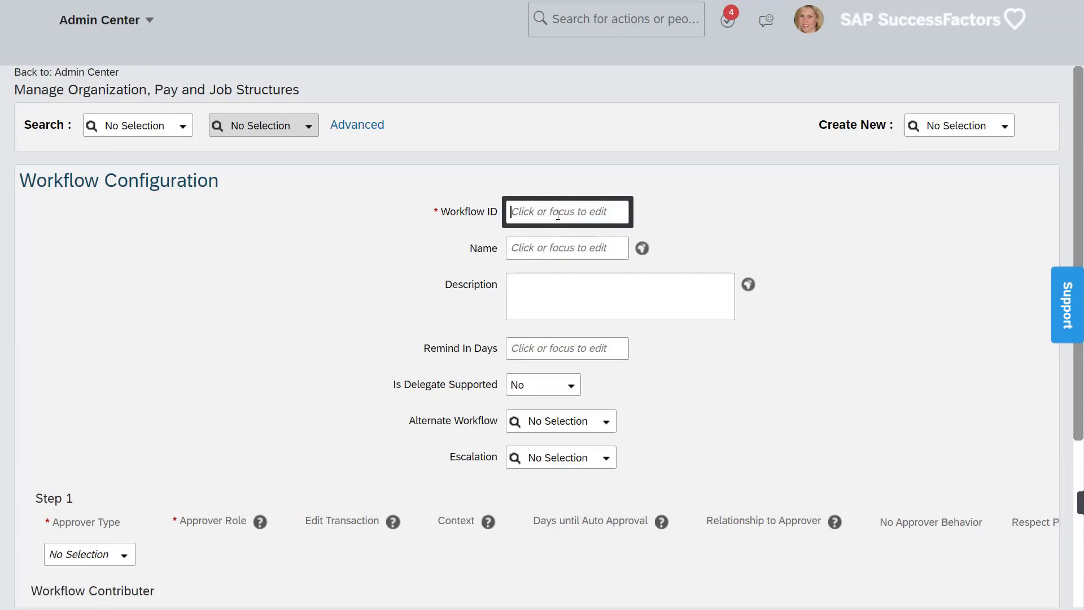
type("WFVIsaAlert")
left_click_drag(581, 213, 488, 224)
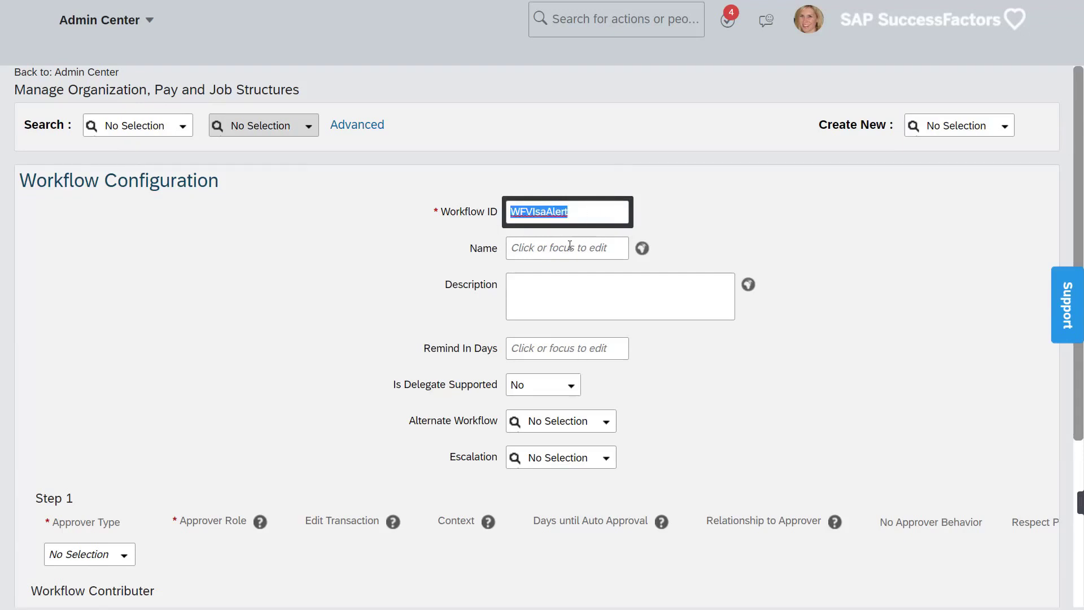
left_click(570, 245)
key("ctrl+v")
left_click(536, 249)
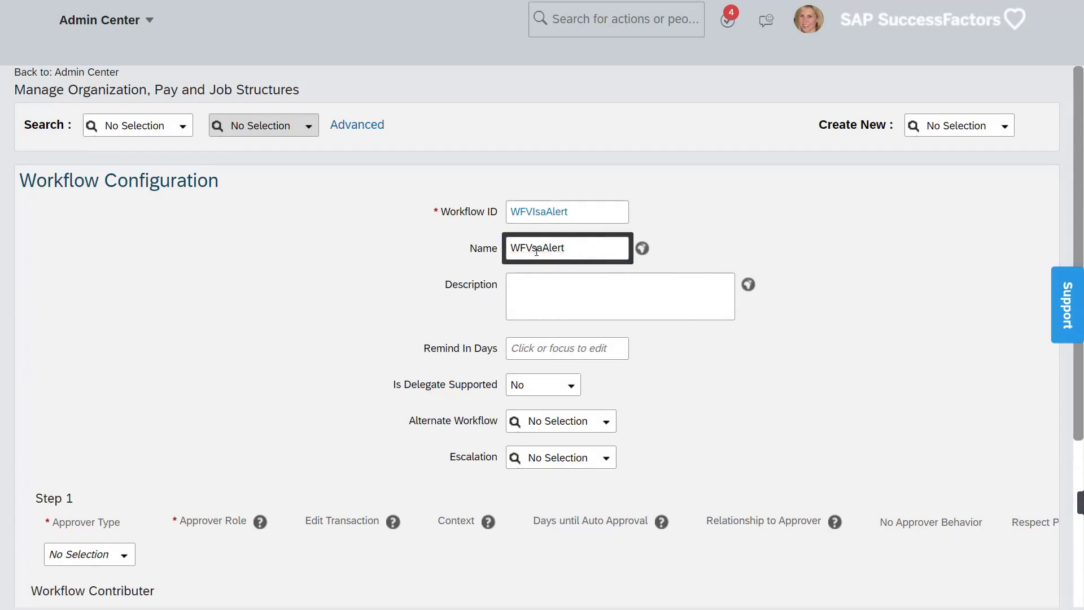
key("BackSpace")
type("i")
left_click(646, 349)
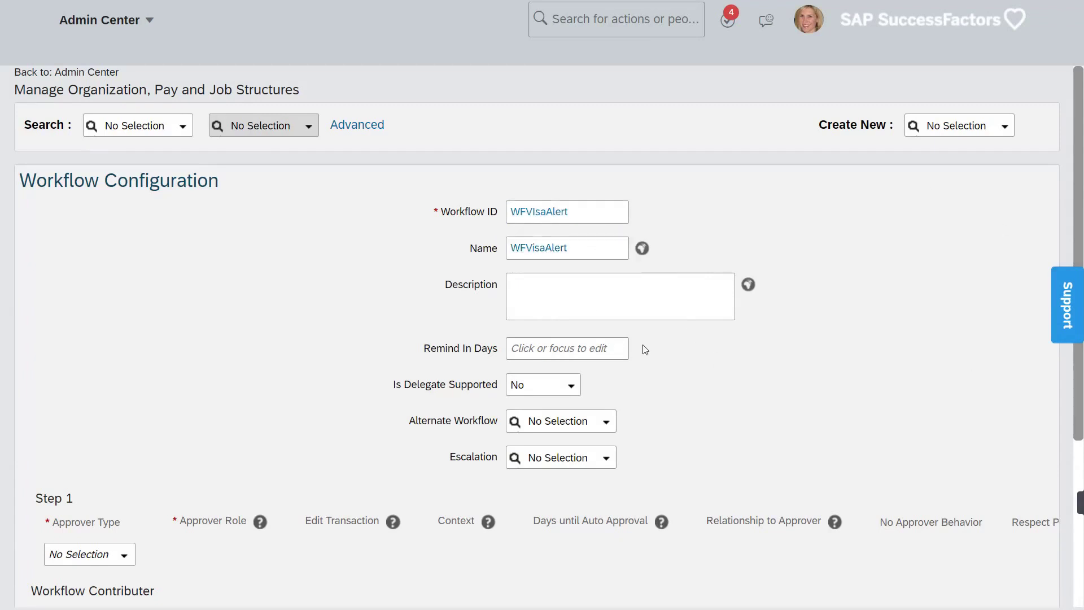
Step: Correct the capitalization of the Workflow ID to WFVisaAlert
left_click(534, 213)
key("BackSpace")
type("i")
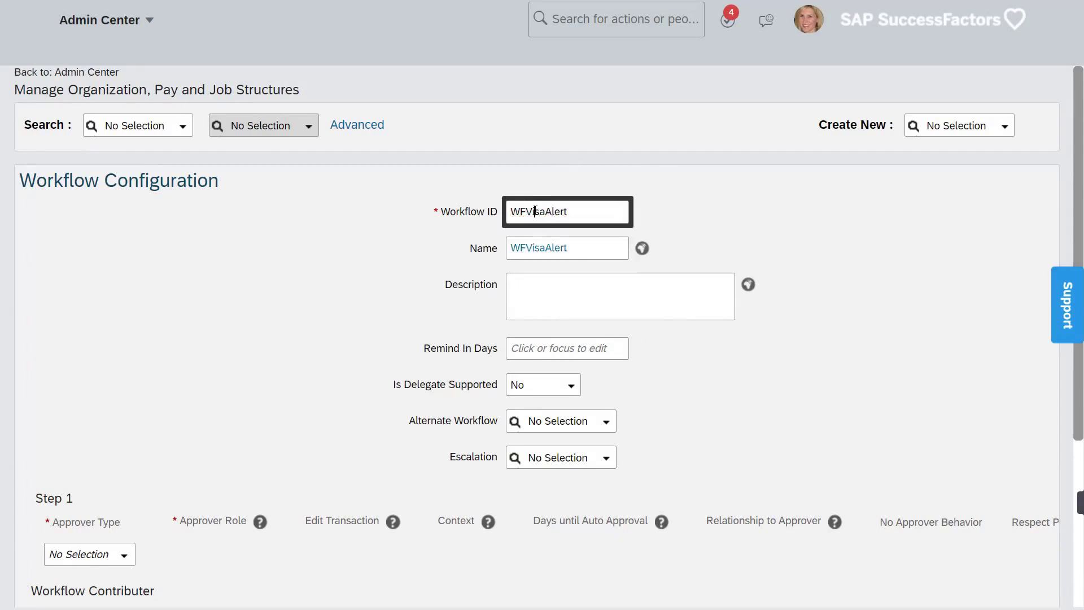
left_click(685, 369)
Step: Set the Step 1 Approver Type to Role and its Approver Role to Self
scroll(686, 368, "down", 3)
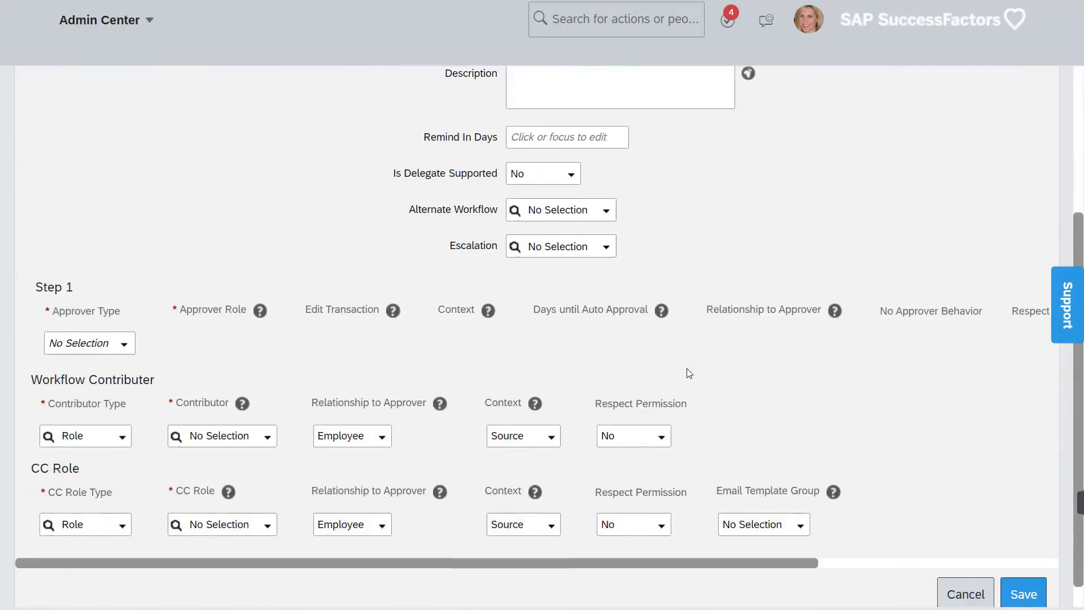
left_click(128, 345)
left_click(62, 380)
left_click(252, 350)
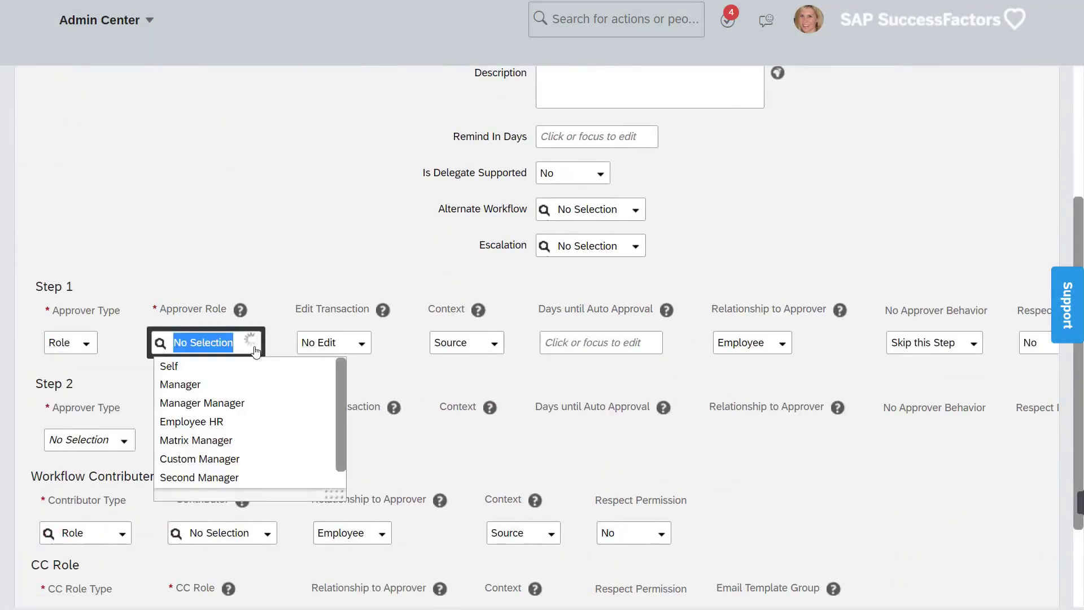
left_click(220, 364)
Step: Add Self and Manager as CC Roles and save the workflow configuration
scroll(218, 374, "down", 2)
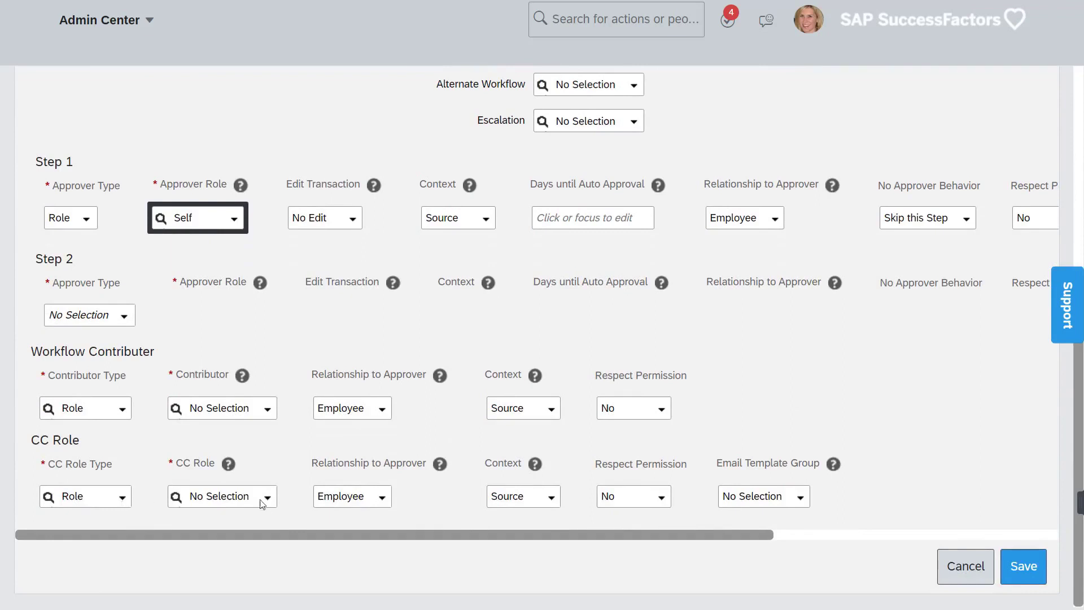
left_click(267, 499)
left_click(237, 361)
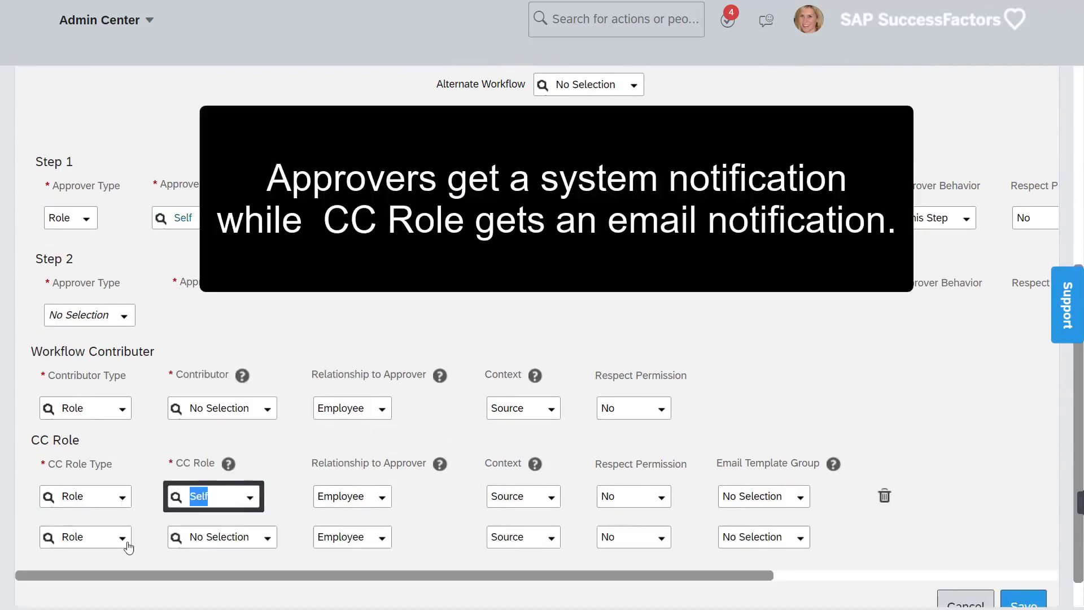
left_click(267, 538)
left_click(237, 419)
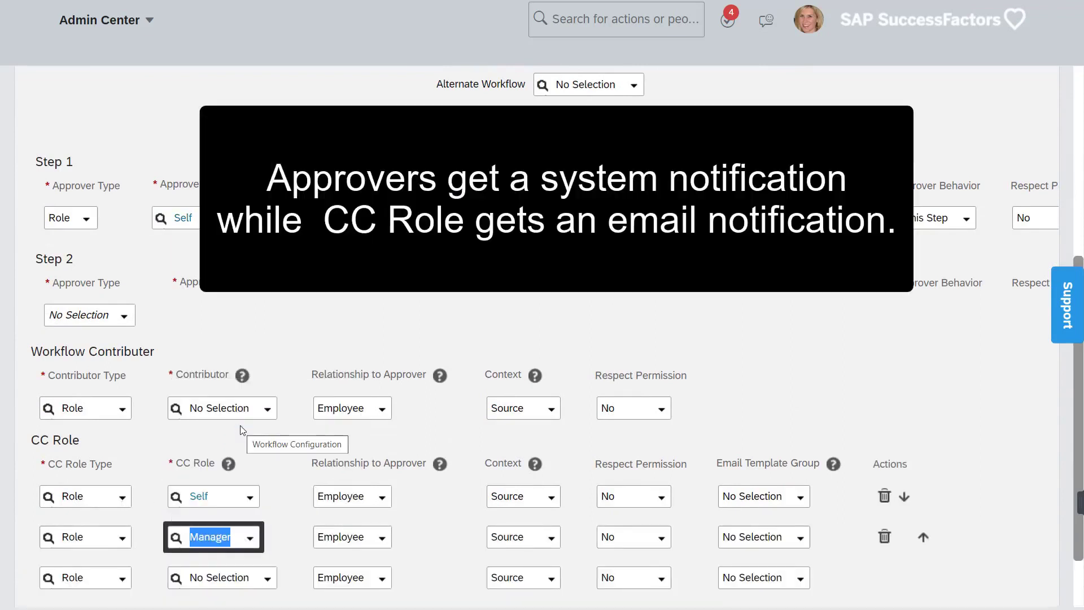
left_click(854, 406)
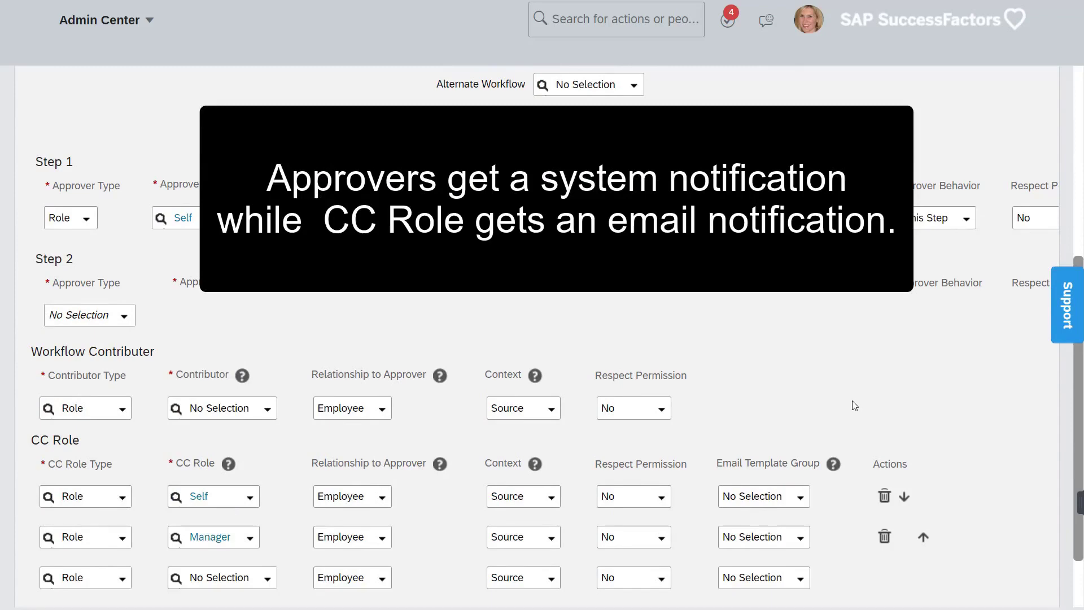
scroll(852, 401, "down", 2)
left_click(1014, 567)
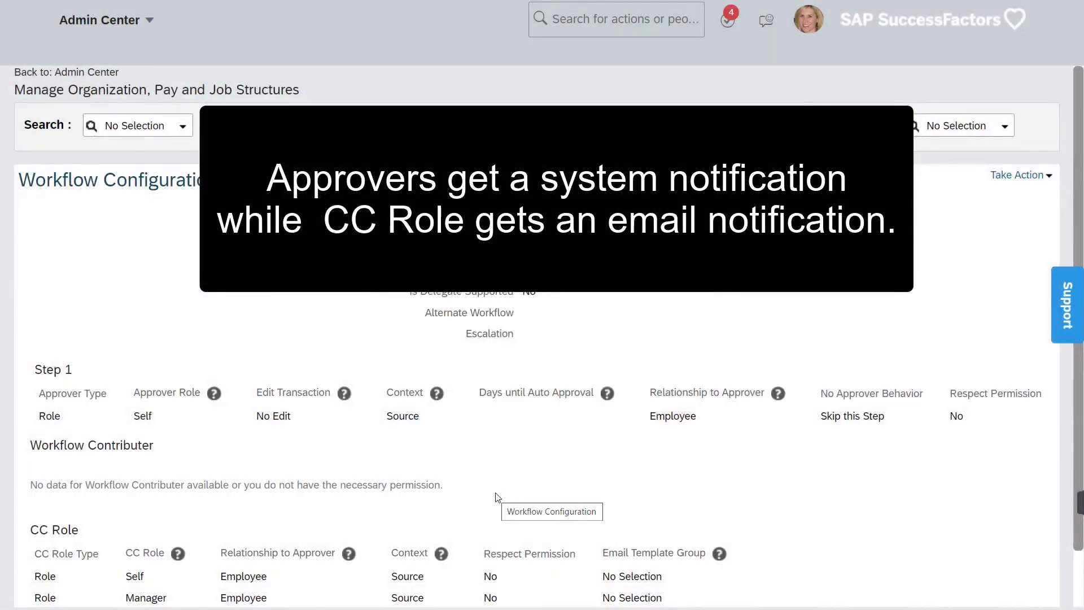
scroll(497, 496, "down", 1)
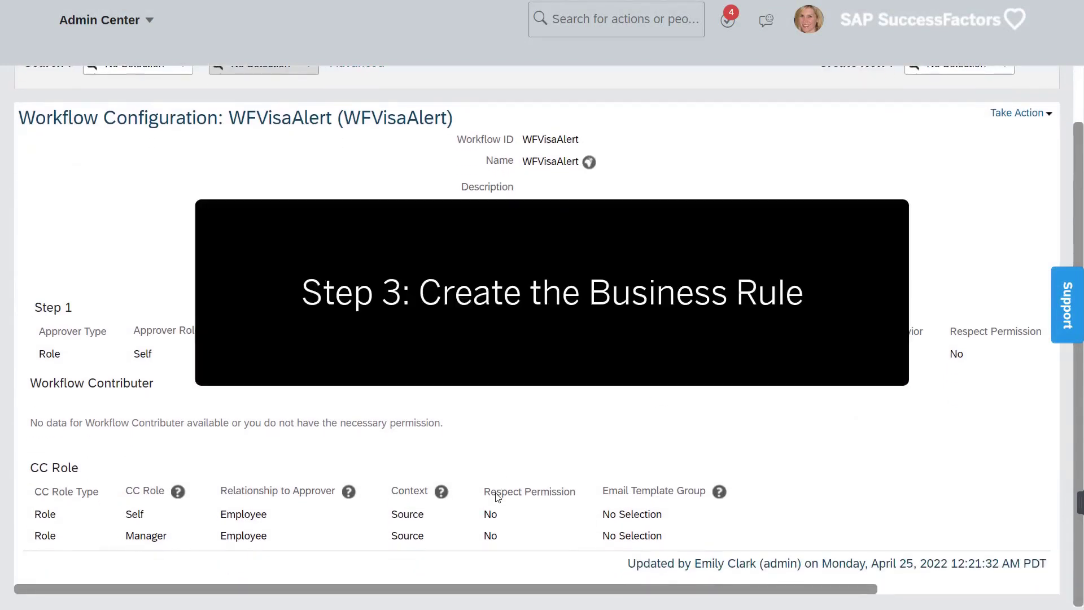
Step: Search the actions for "business rule" and open the business rules administration page
left_click(593, 21)
type("business rule")
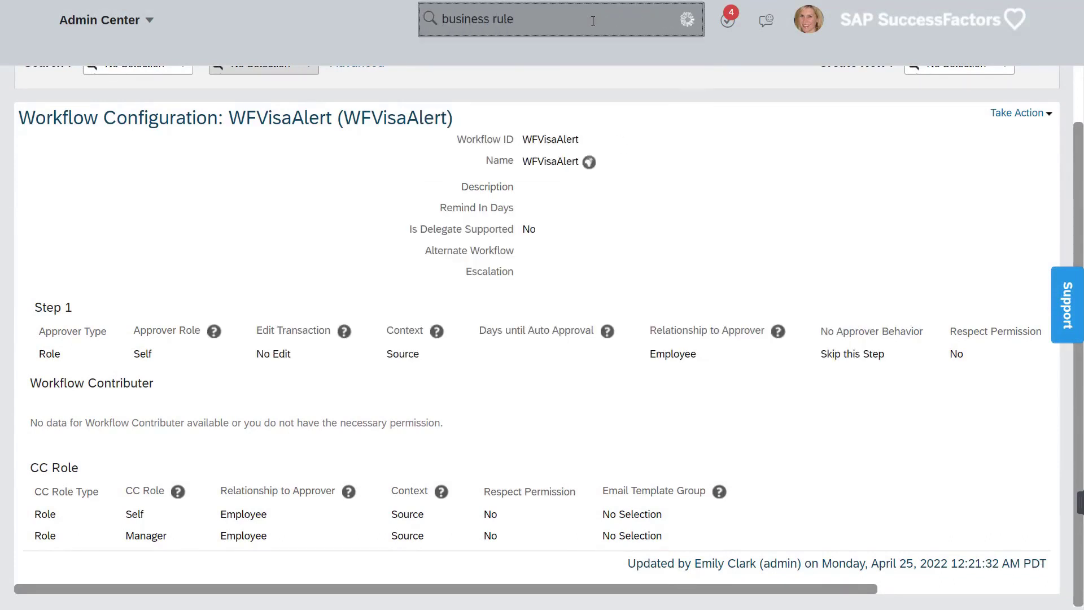
left_click(594, 57)
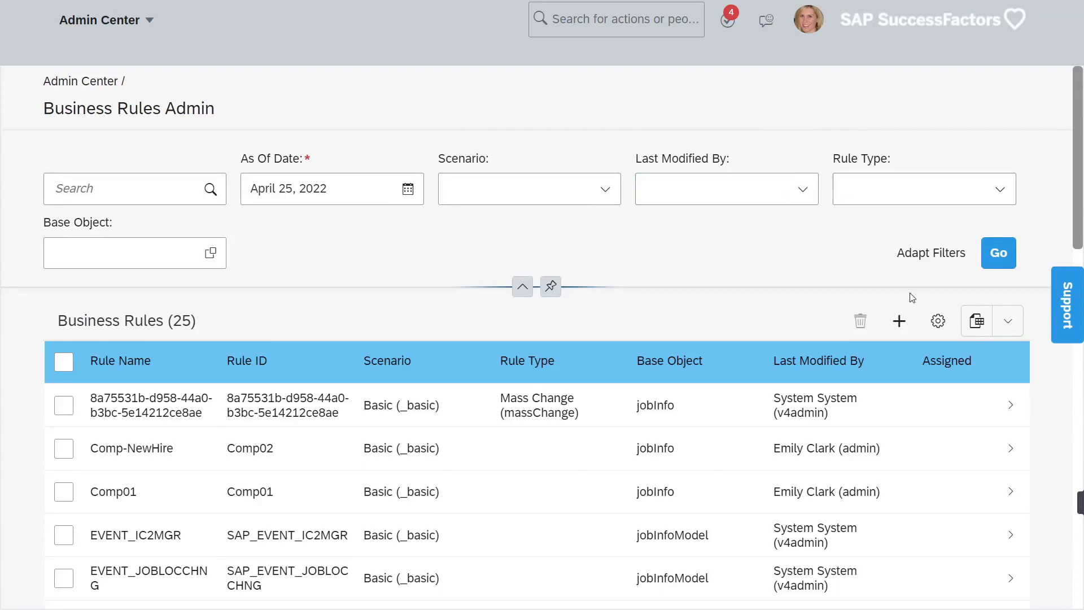
Step: Start a new business rule with the Generate Alerts scenario from Employee Central Core
left_click(900, 327)
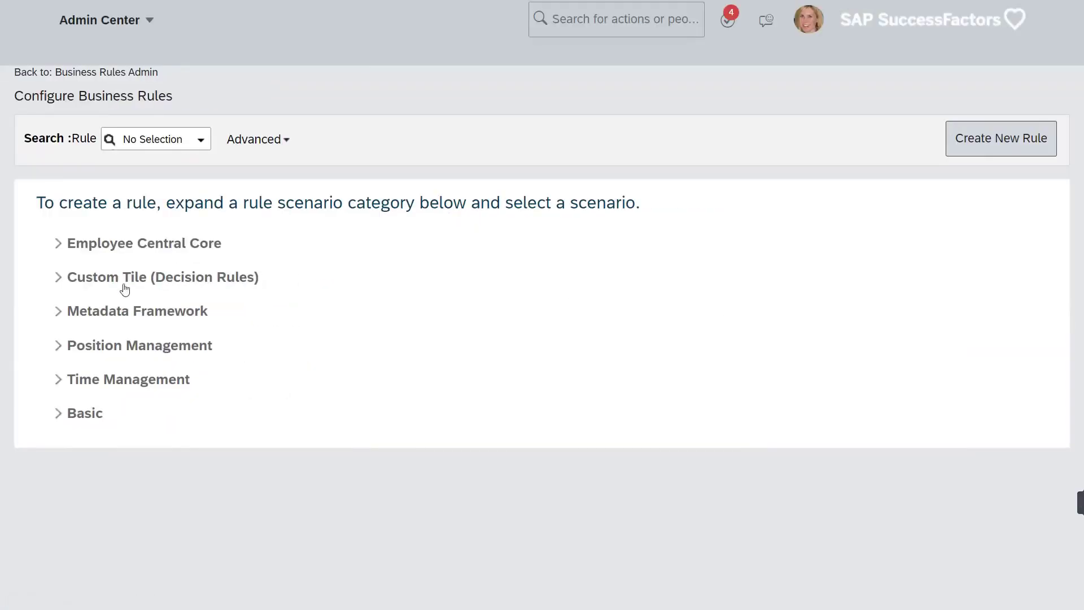
left_click(146, 253)
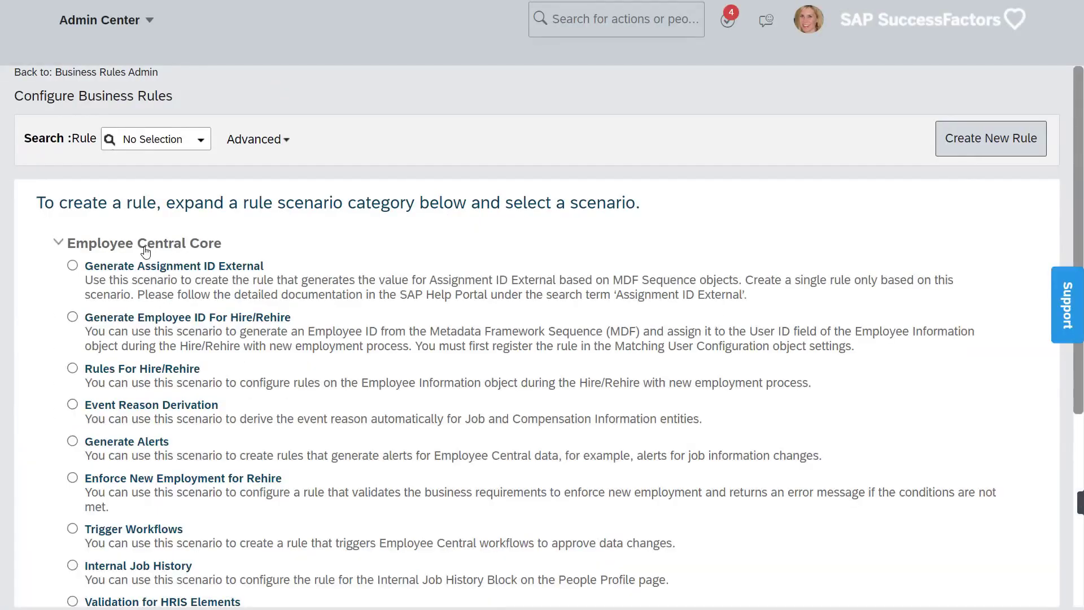
left_click(134, 450)
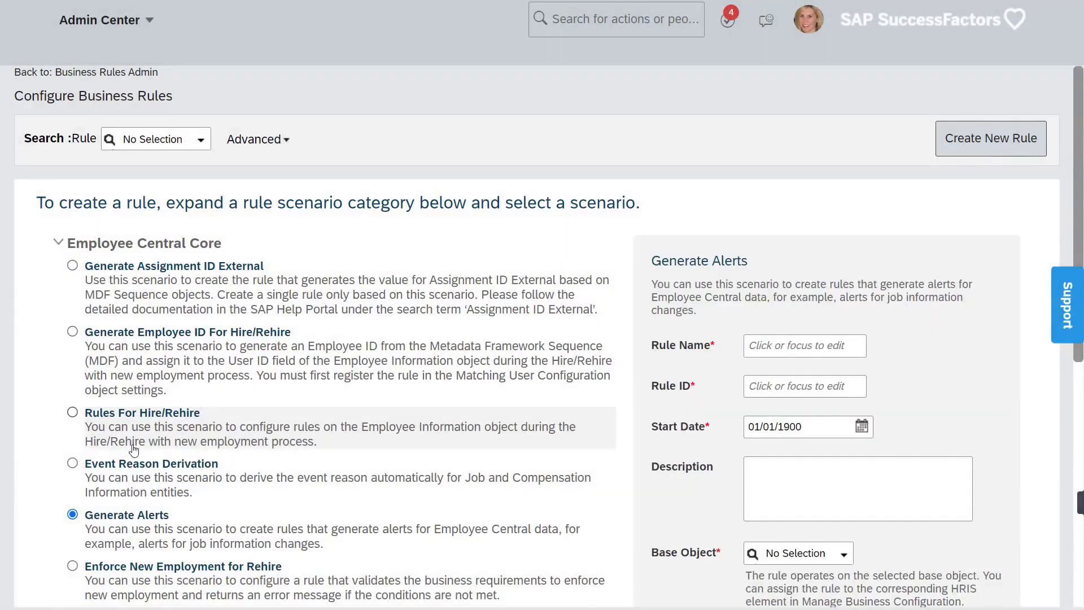
Step: Name the rule VisaAlertRule, choose Personal Document Information Model as its Base Object, and continue to the rule editor
left_click(791, 343)
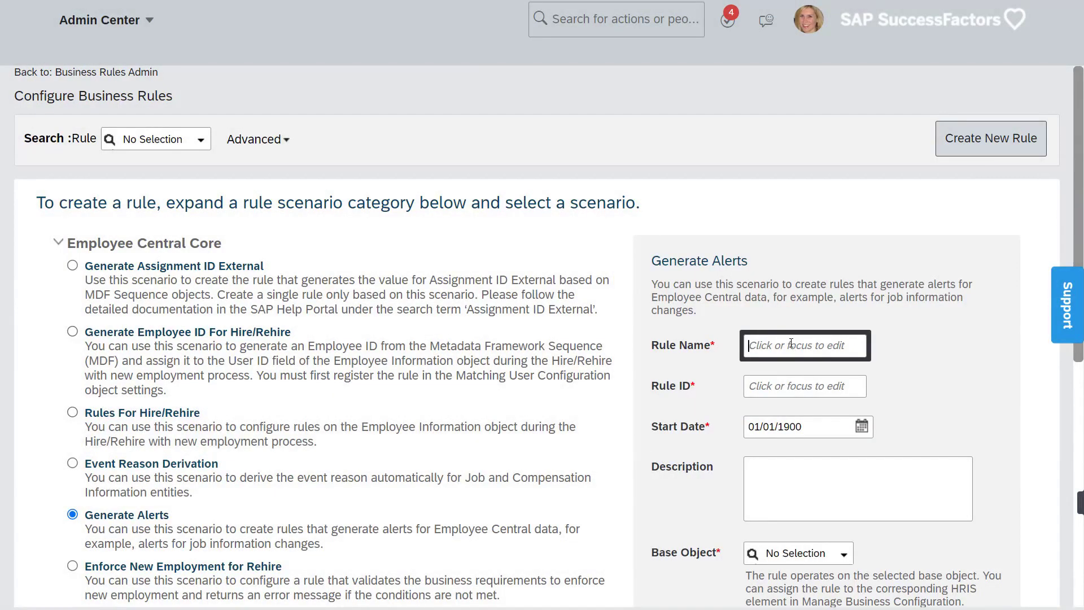
type("VisaAlertRule")
key("Tab")
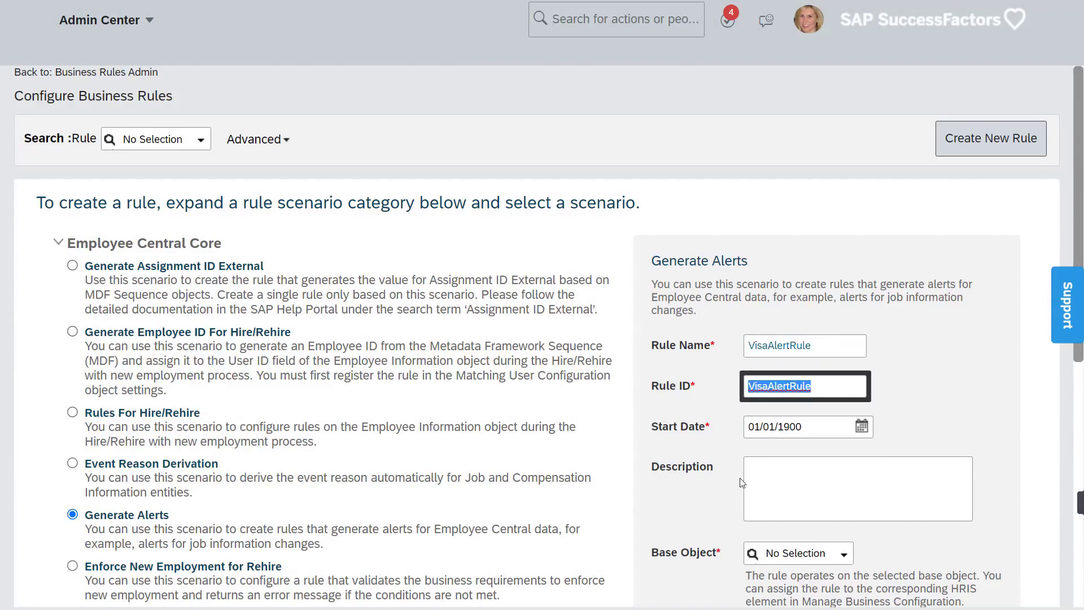
scroll(740, 477, "down", 5)
left_click(802, 271)
type("personal")
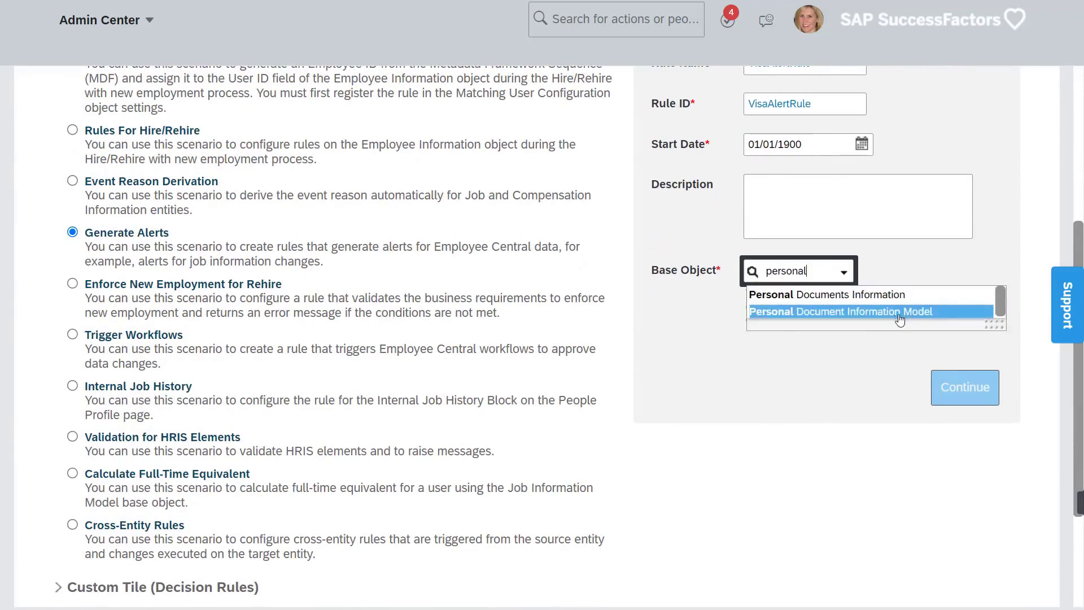
left_click(900, 320)
left_click(961, 397)
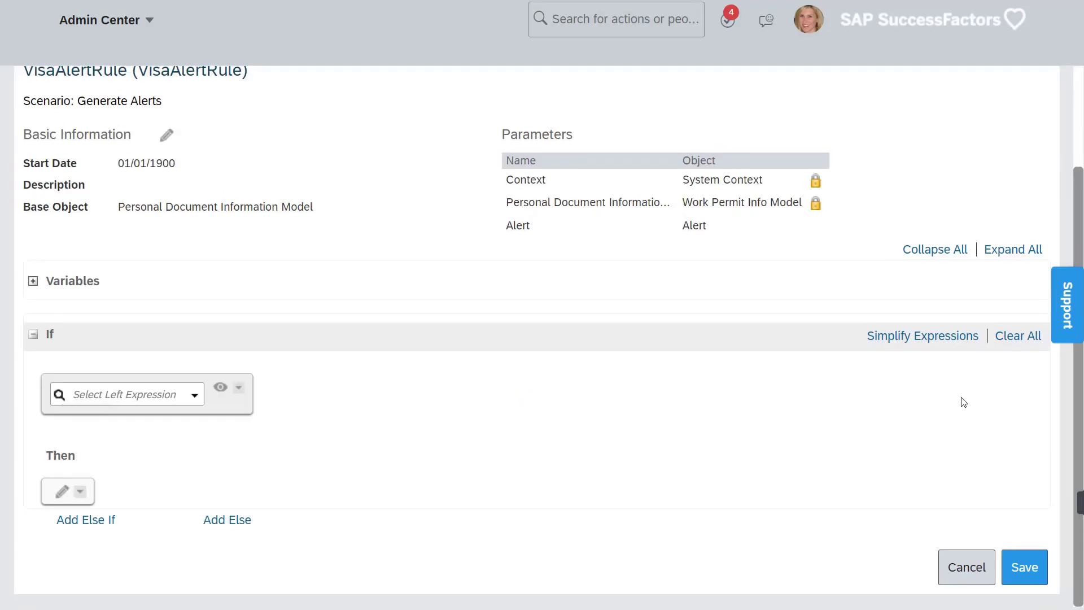
Step: Define the If condition so that Personal Document Information Model.Country.Value is equal to Canada
left_click(194, 395)
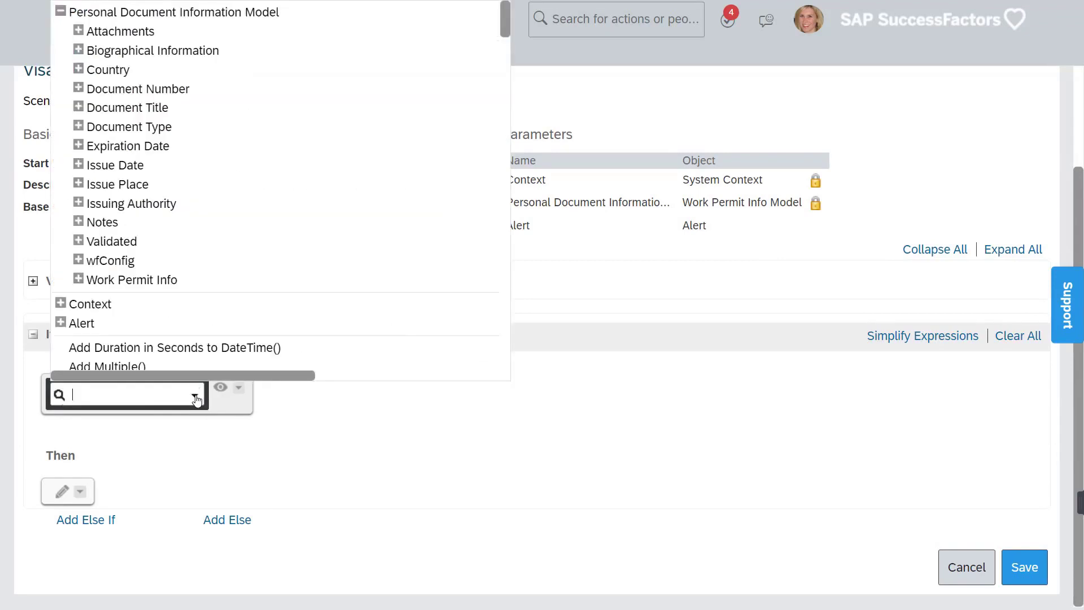
left_click(79, 68)
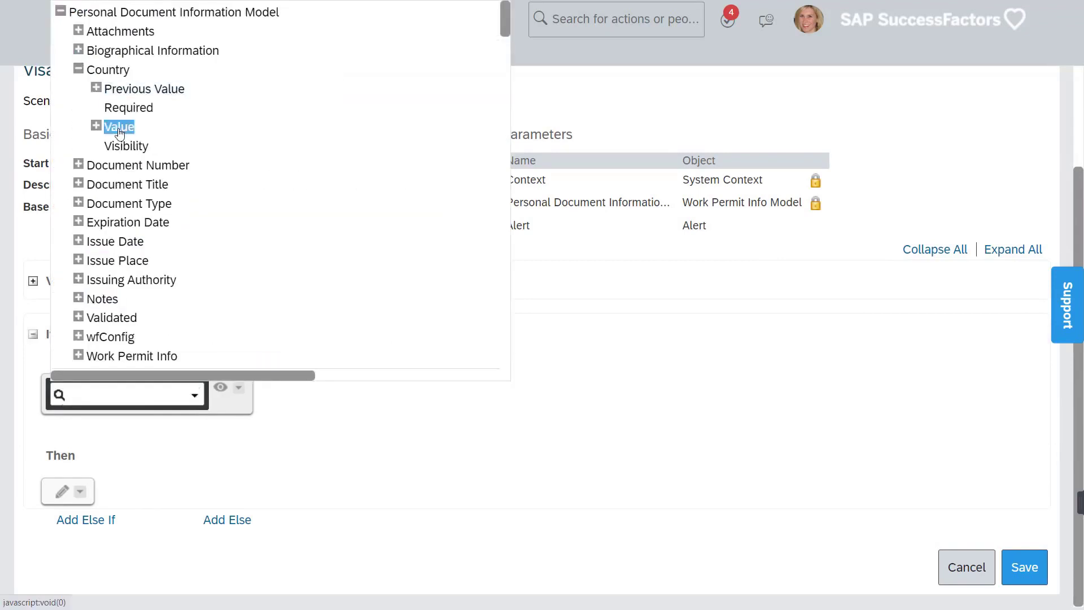
left_click(119, 129)
left_click(623, 395)
type("canda")
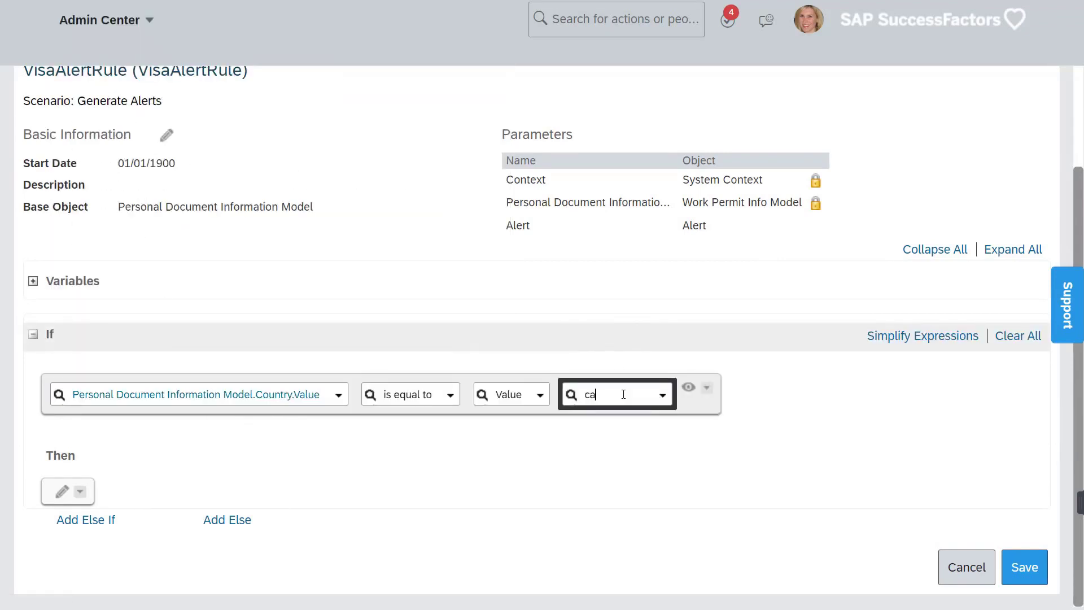
key("BackSpace")
key("BackSpace")
left_click(616, 434)
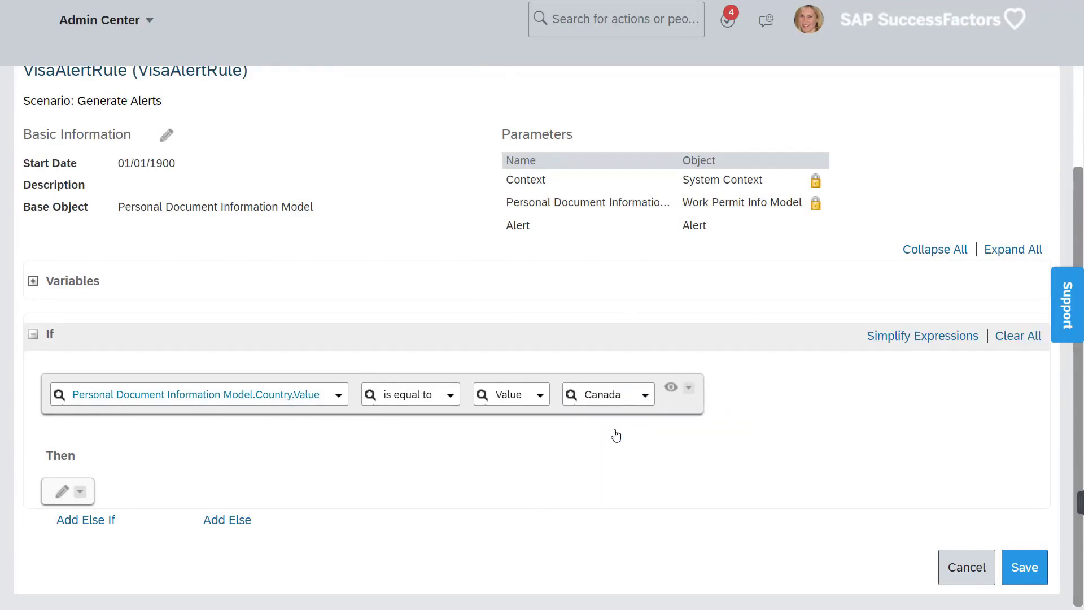
Step: Add a Parent And condition requiring that Personal Document Information Model.Expiration Date.Value is not equal to Null
left_click(689, 389)
mouse_move(745, 431)
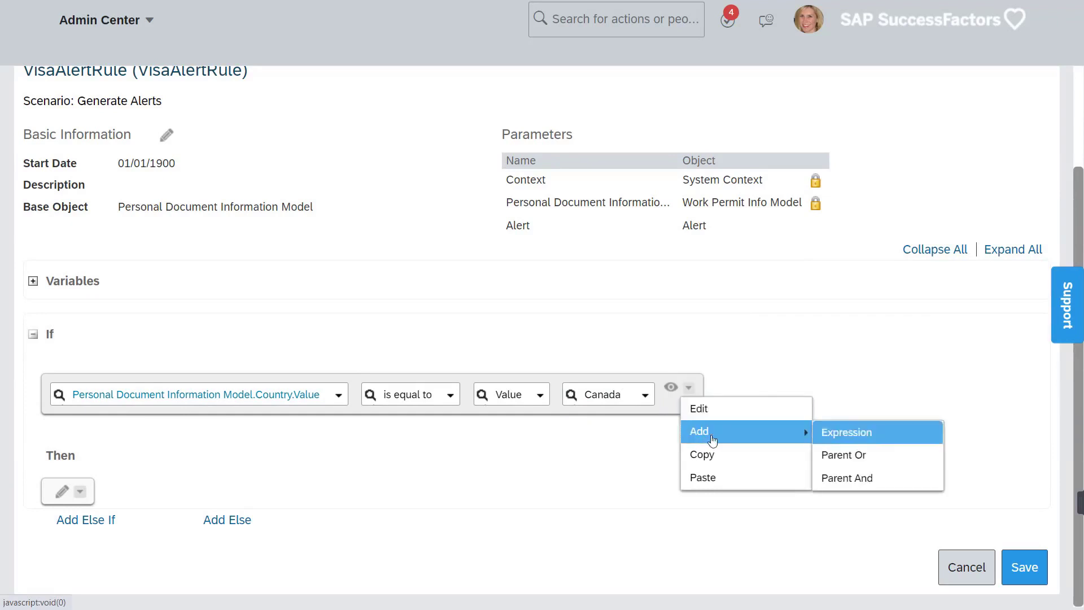
left_click(876, 480)
left_click(316, 450)
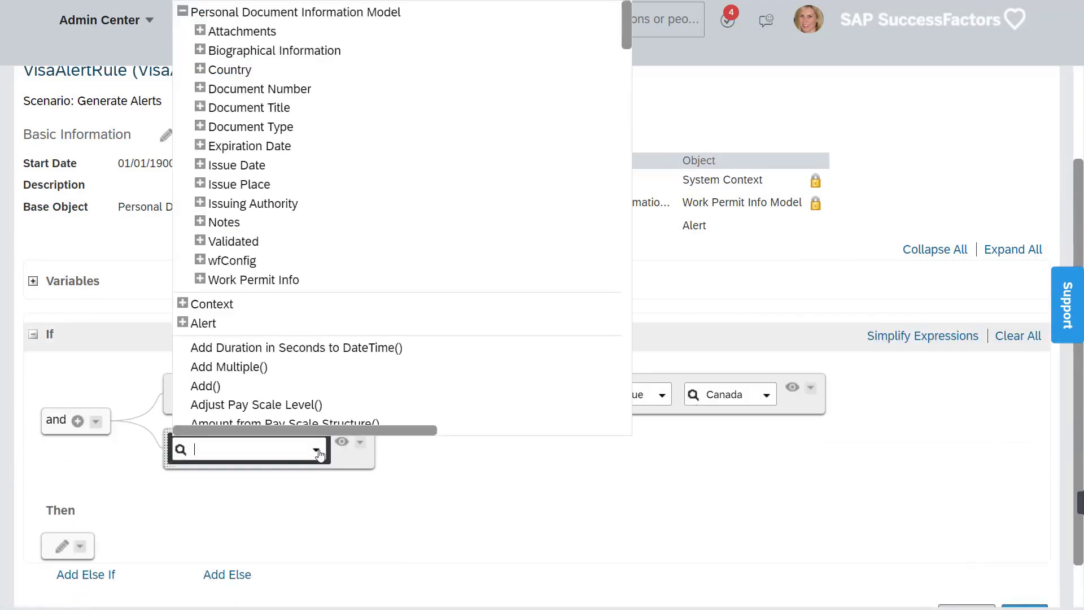
left_click(259, 89)
left_click(200, 145)
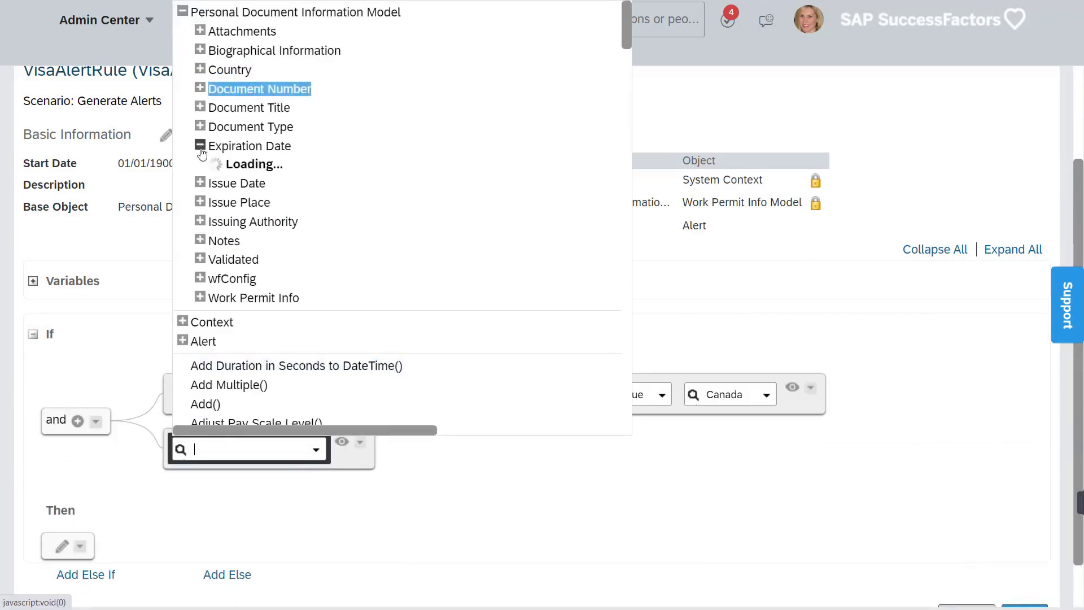
left_click(240, 205)
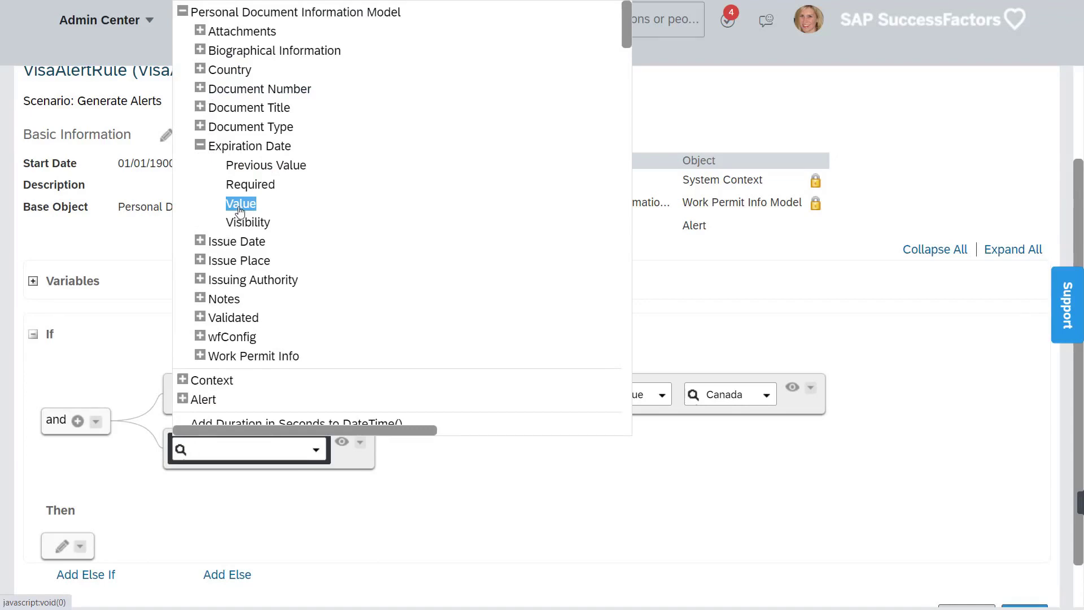
left_click(239, 204)
left_click(606, 451)
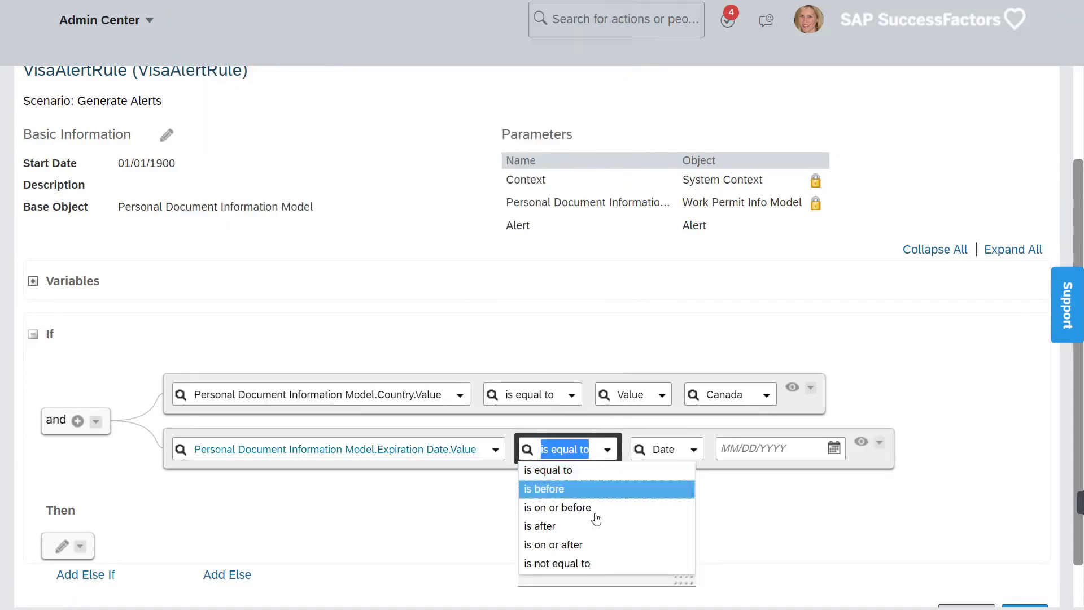
left_click(556, 562)
left_click(683, 449)
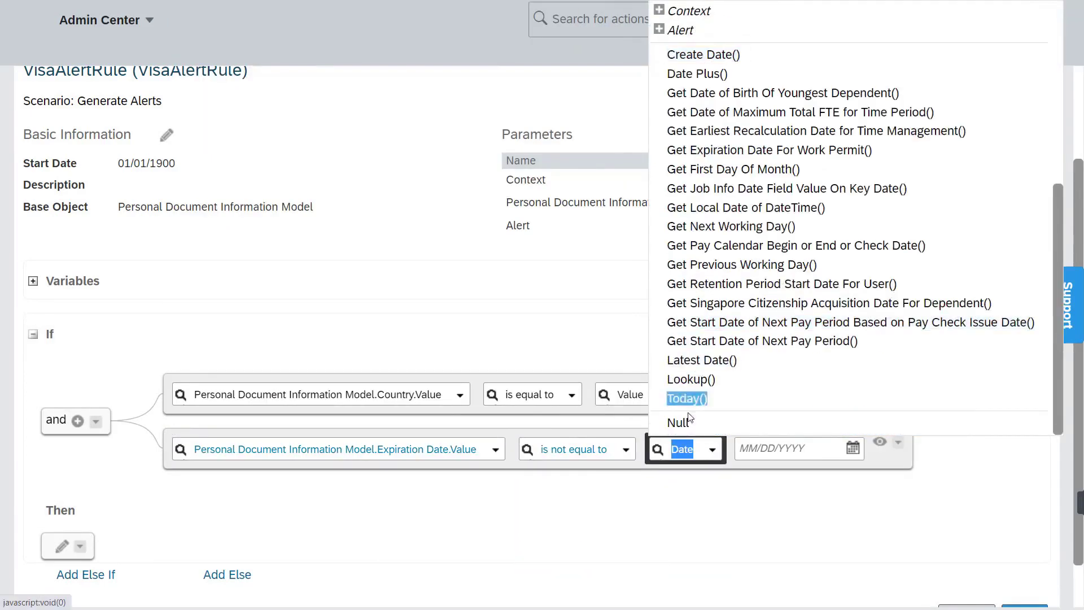
left_click(683, 422)
Step: Add a Then expression that sets Alert.Alert Message to be equal to the value WorkVisa (WorkVisa)
left_click(63, 546)
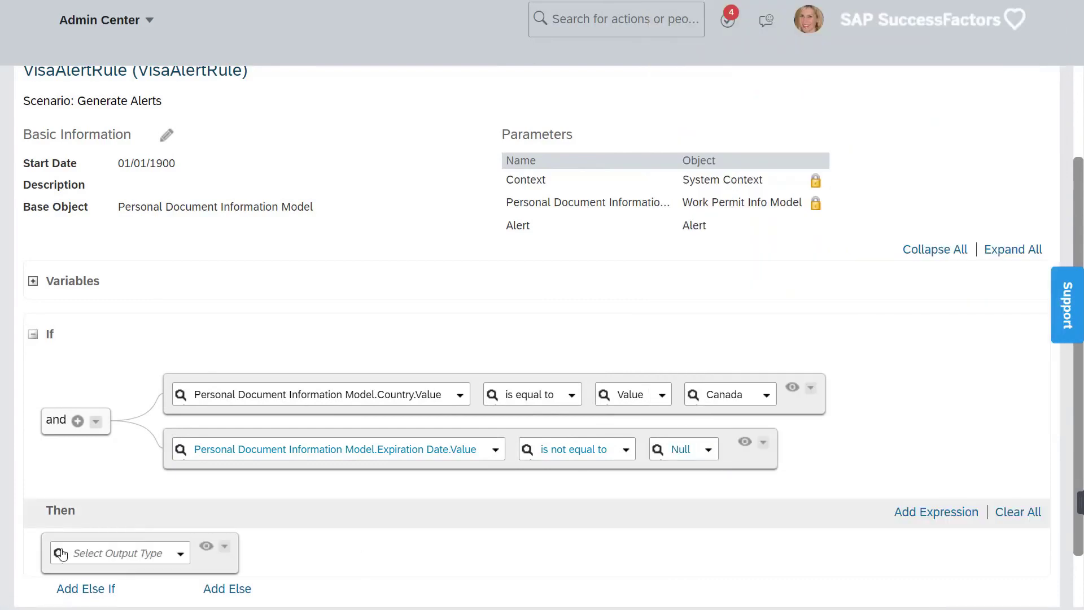
left_click(182, 556)
left_click(65, 454)
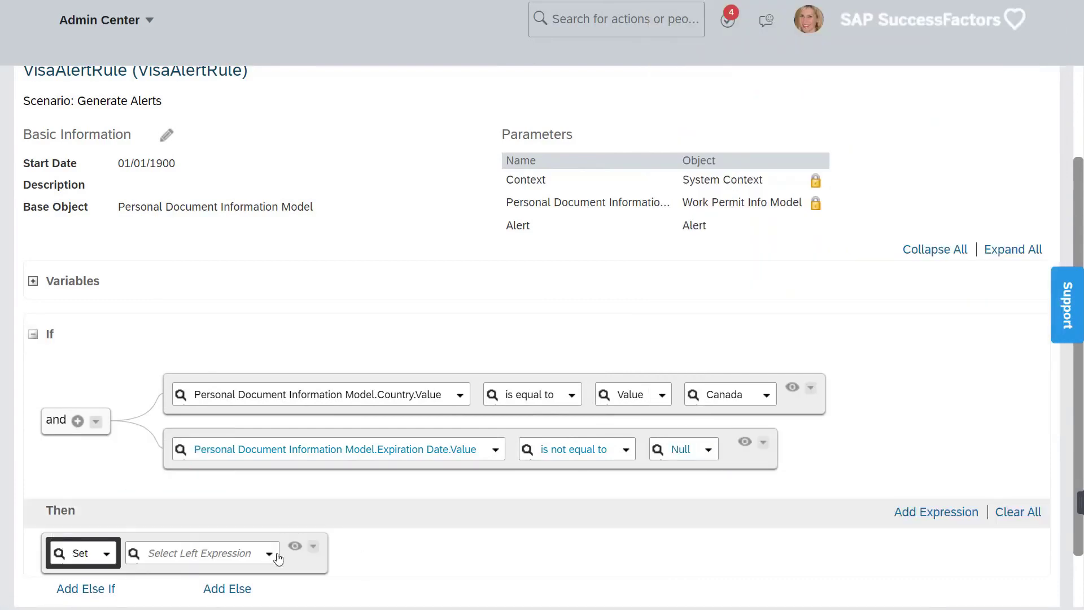
left_click(269, 554)
left_click(134, 576)
scroll(134, 583, "down", 1)
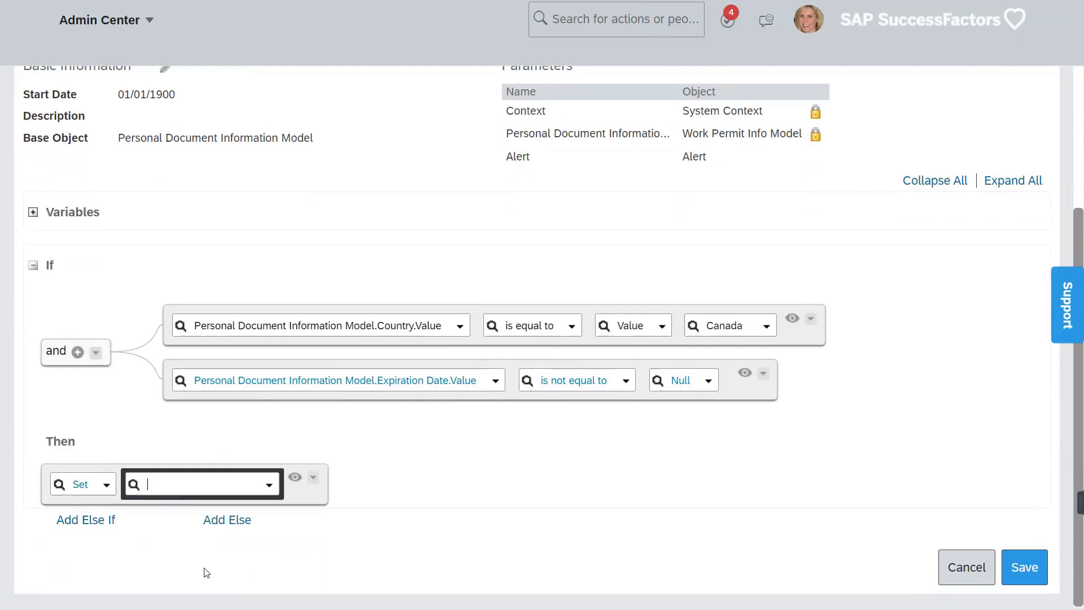
left_click(270, 485)
left_click(182, 530)
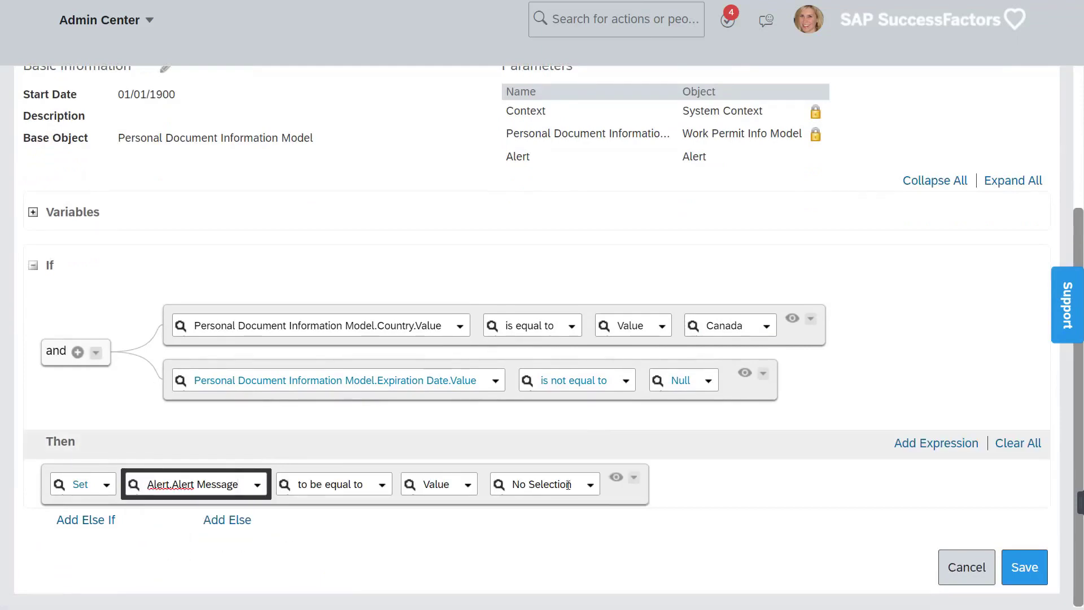
left_click(571, 484)
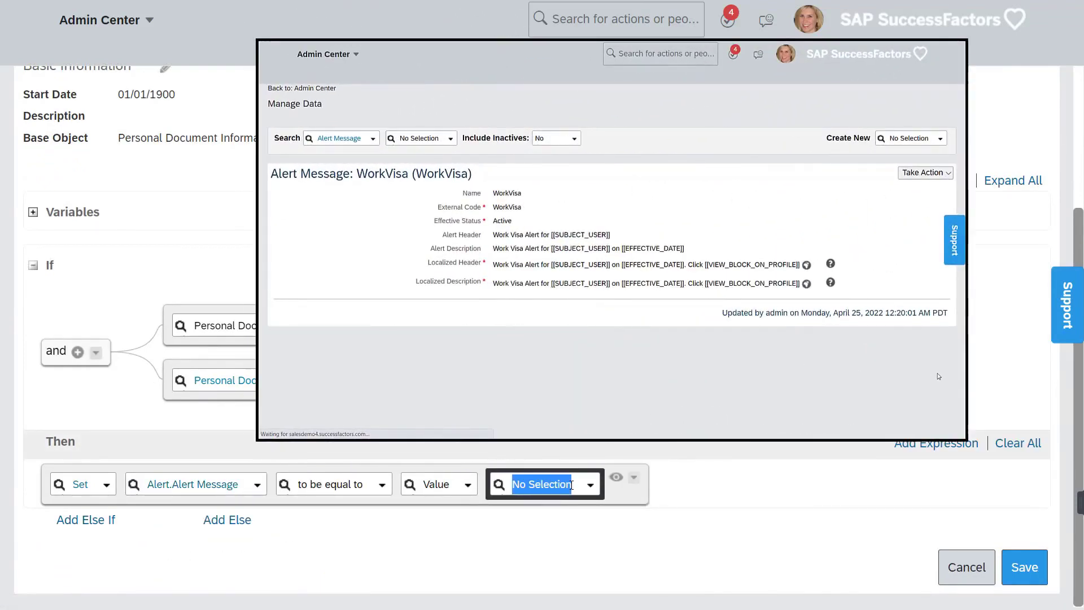
type("visa")
left_click(574, 513)
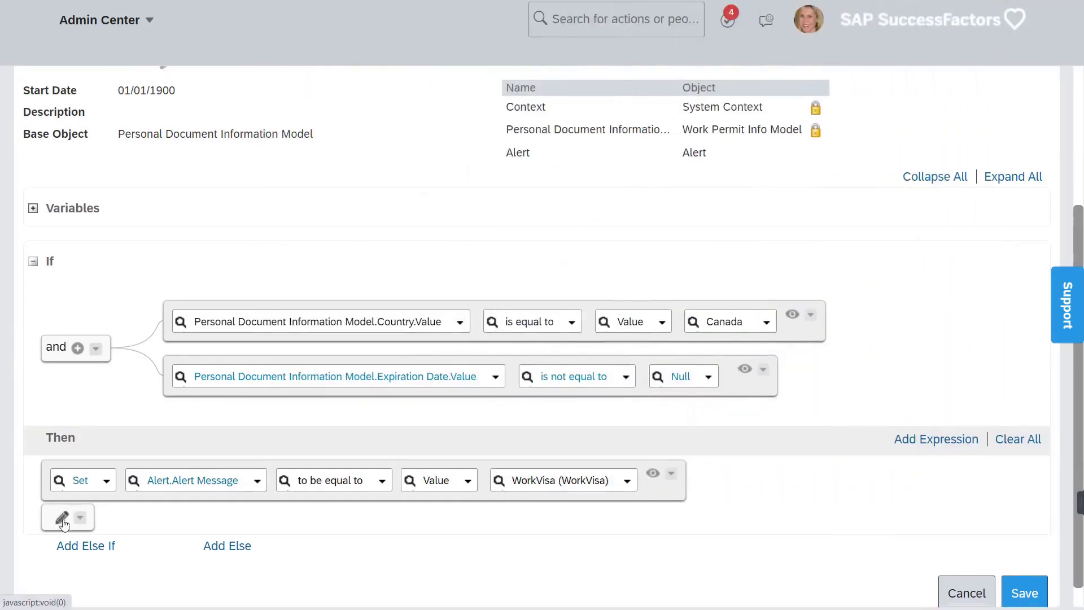
Step: Add a second Then expression that sets Alert.Workflow Information to be equal to the value WFVisaAlert (WFVisaAlert)
left_click(61, 521)
left_click(119, 498)
left_click(142, 400)
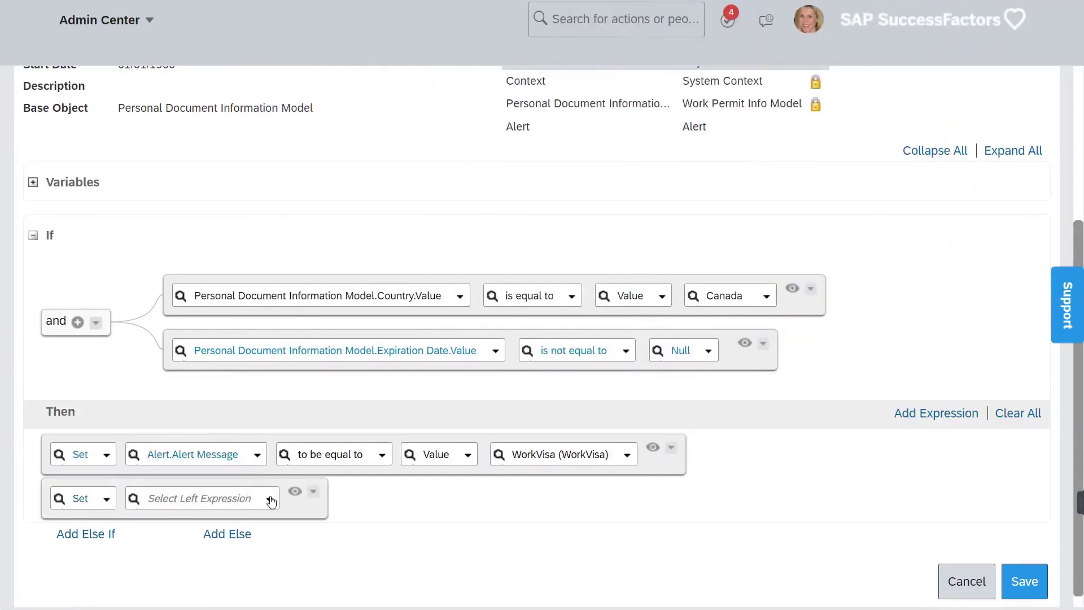
left_click(269, 499)
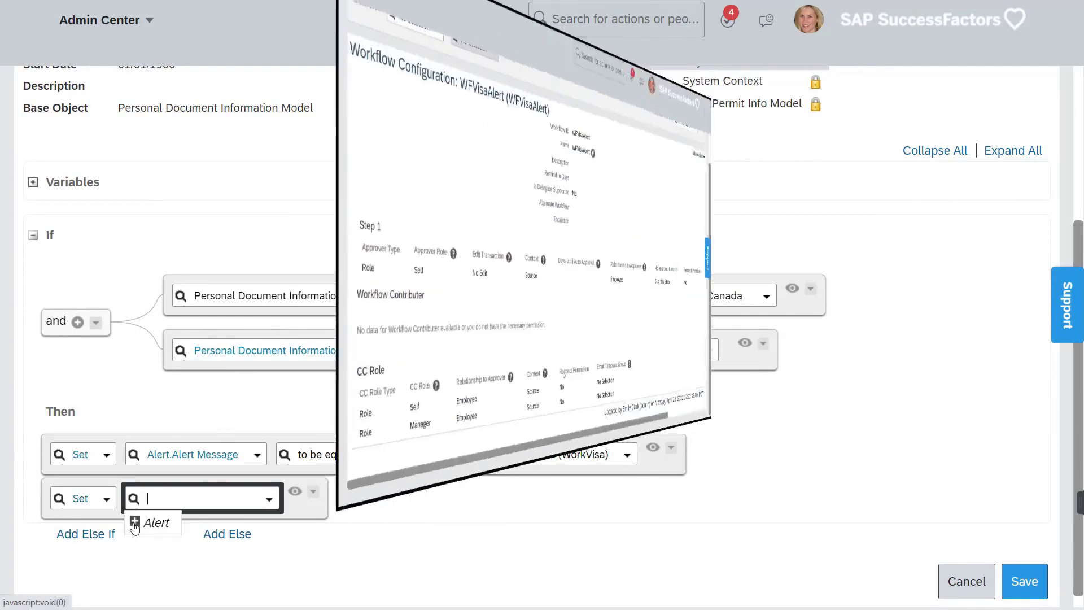
left_click(133, 522)
left_click(186, 473)
left_click(590, 501)
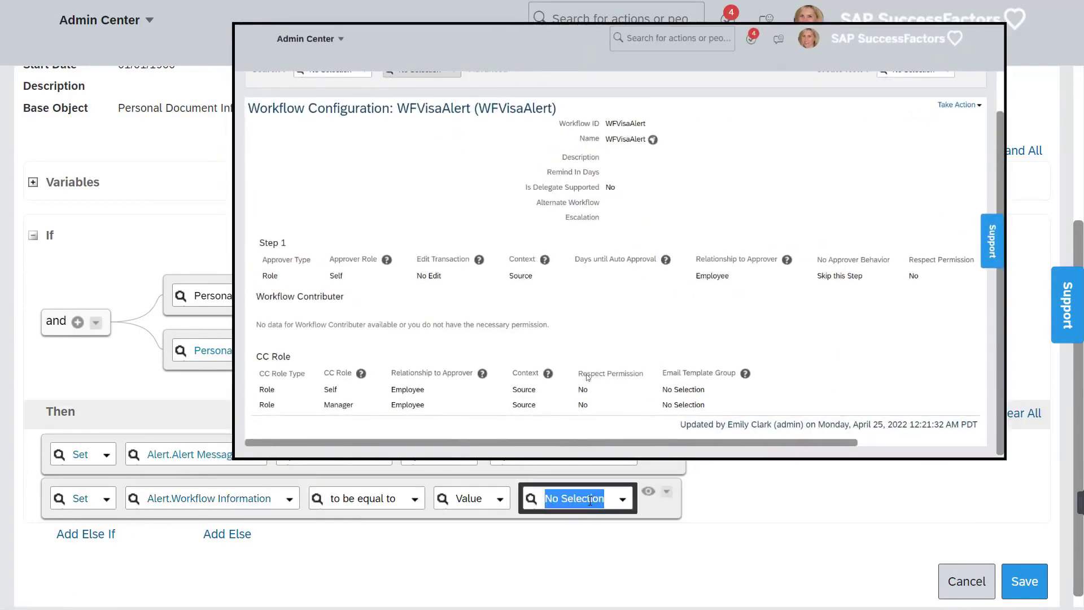
type("wf")
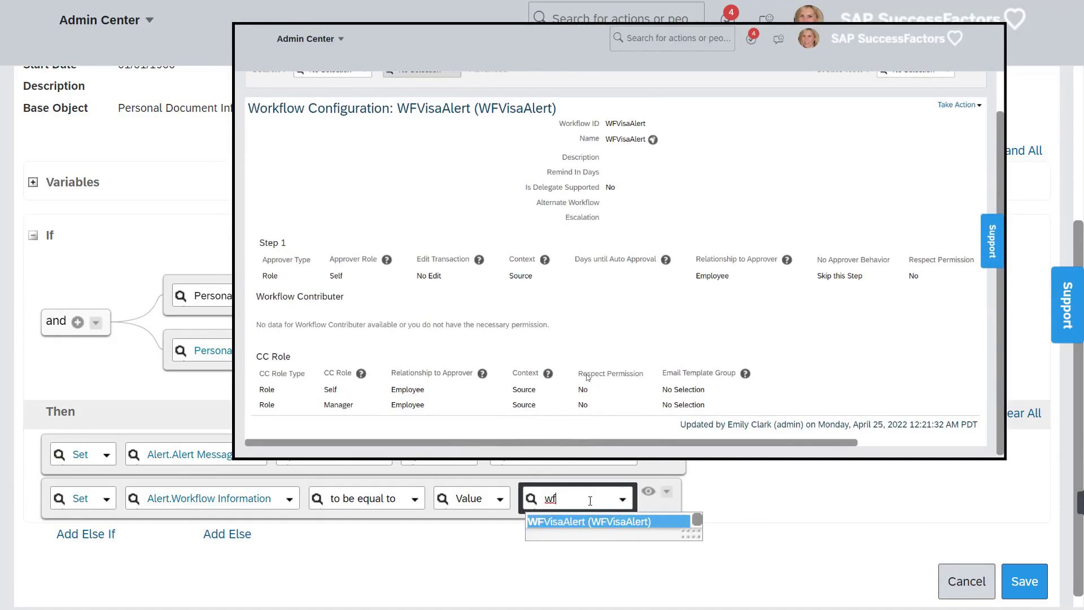
left_click(594, 522)
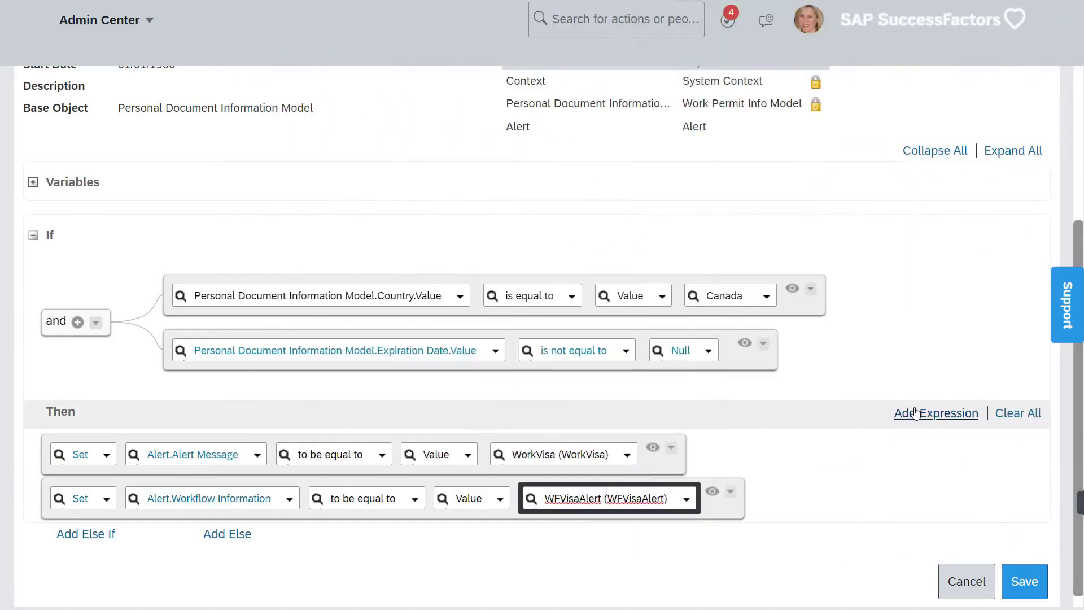
Step: Add a third Then expression that sets Alert.Effective Date to be equal to the Date Plus() function
left_click(931, 413)
left_click(62, 535)
left_click(180, 542)
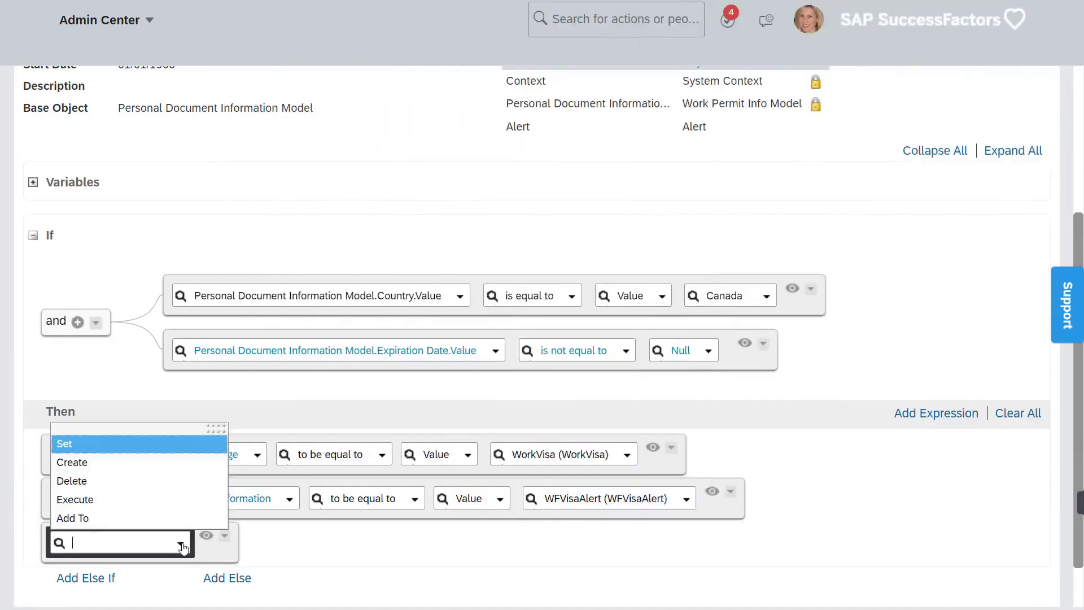
left_click(126, 443)
left_click(270, 543)
left_click(134, 564)
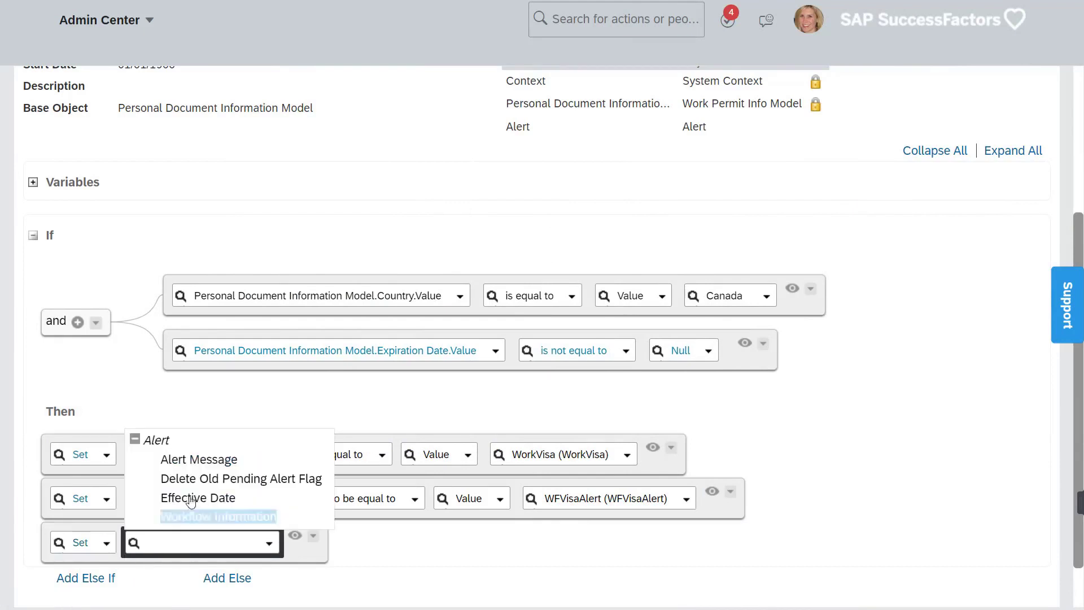
left_click(206, 497)
scroll(677, 531, "down", 1)
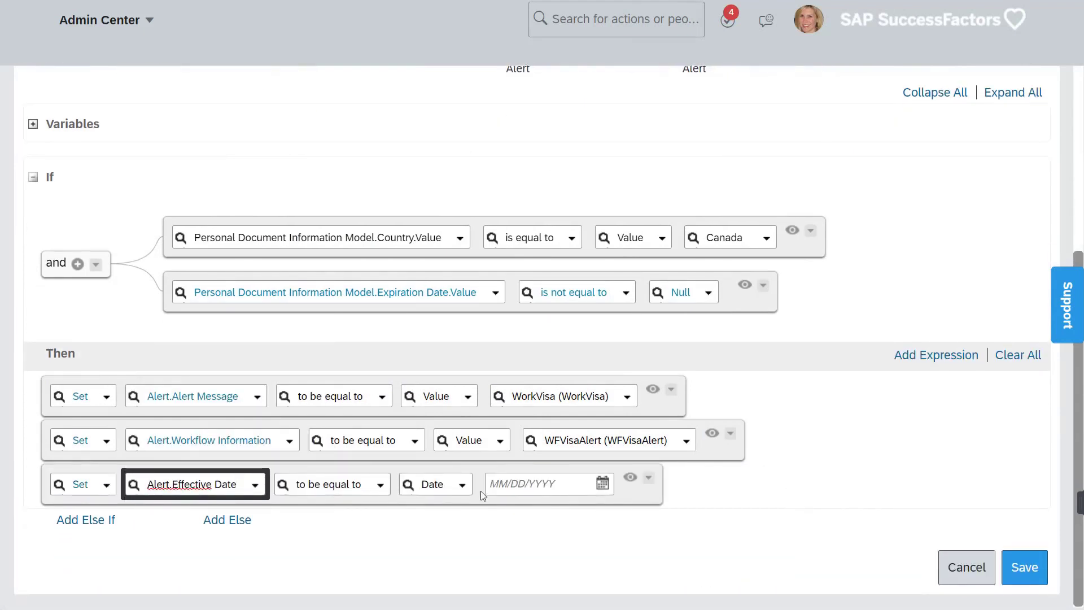
left_click(462, 485)
left_click(460, 388)
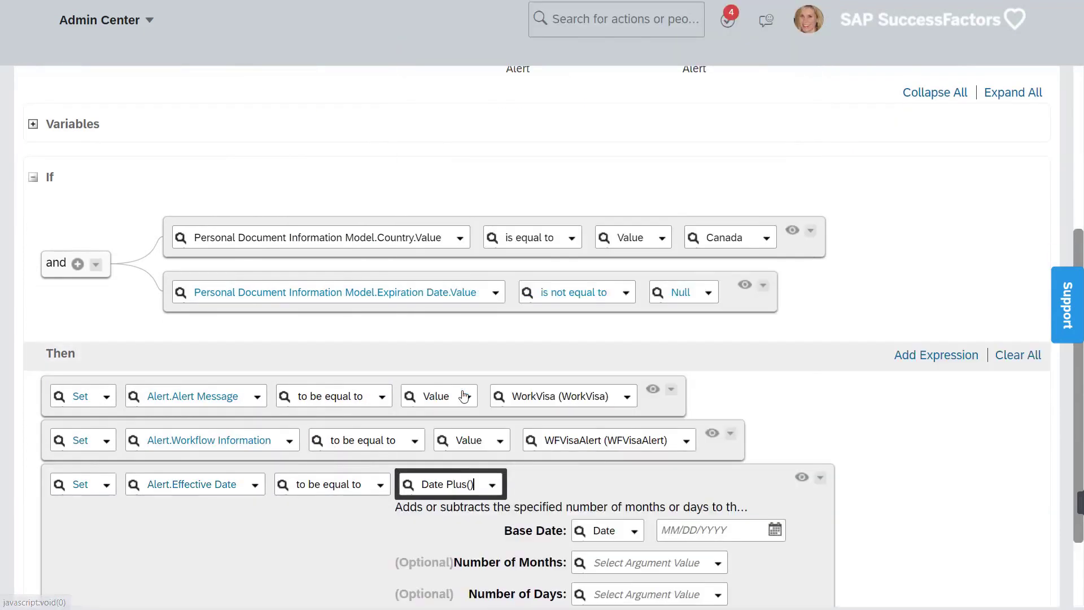
Step: Set the Base Date of Date Plus() to Personal Document Information Model.Expiration Date.Value
scroll(885, 590, "down", 2)
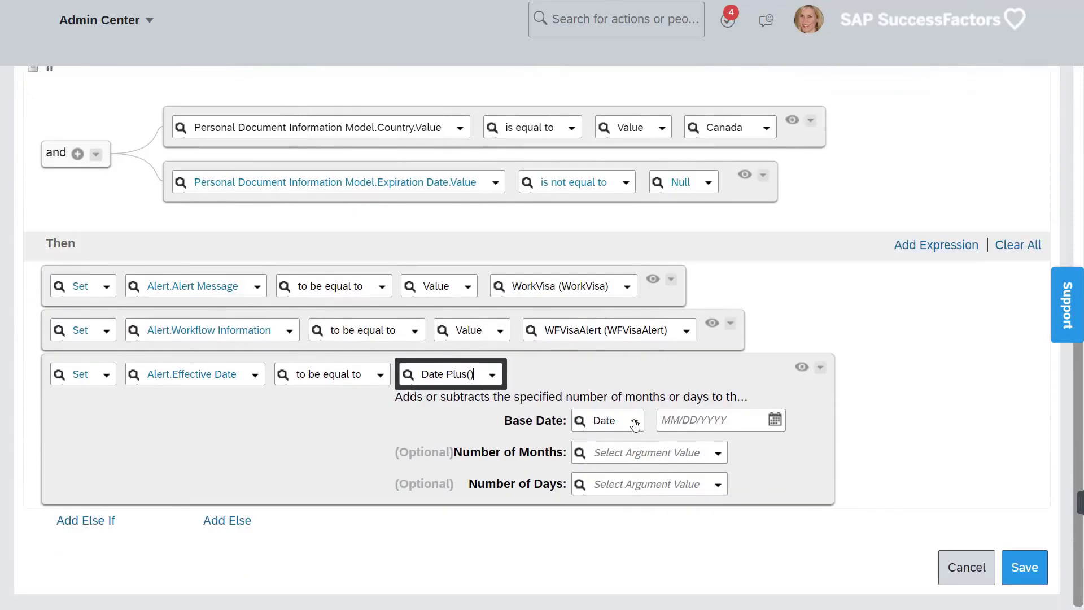
left_click(634, 422)
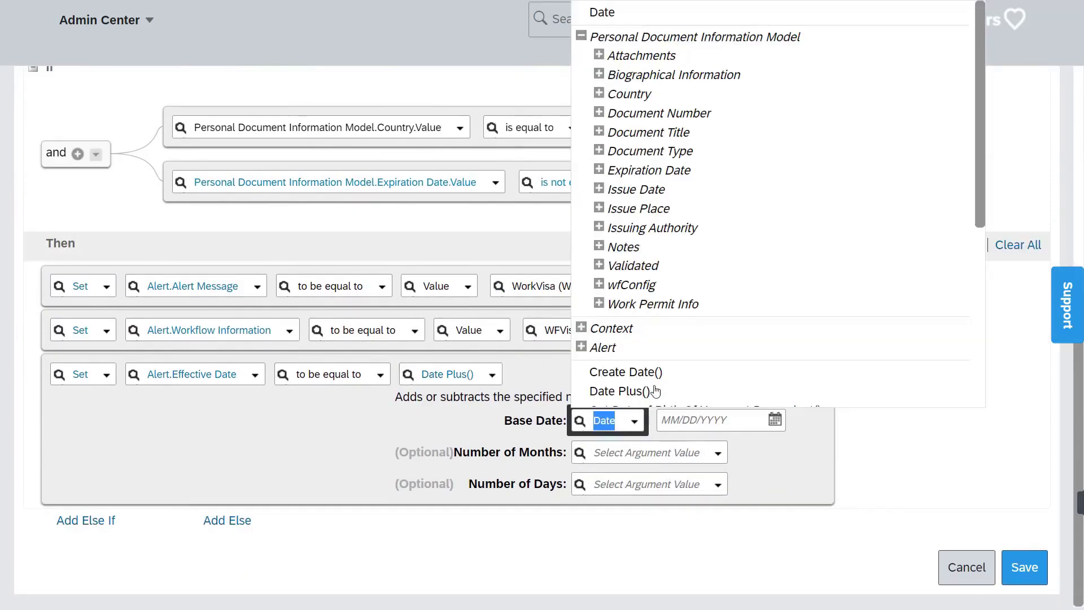
left_click(599, 171)
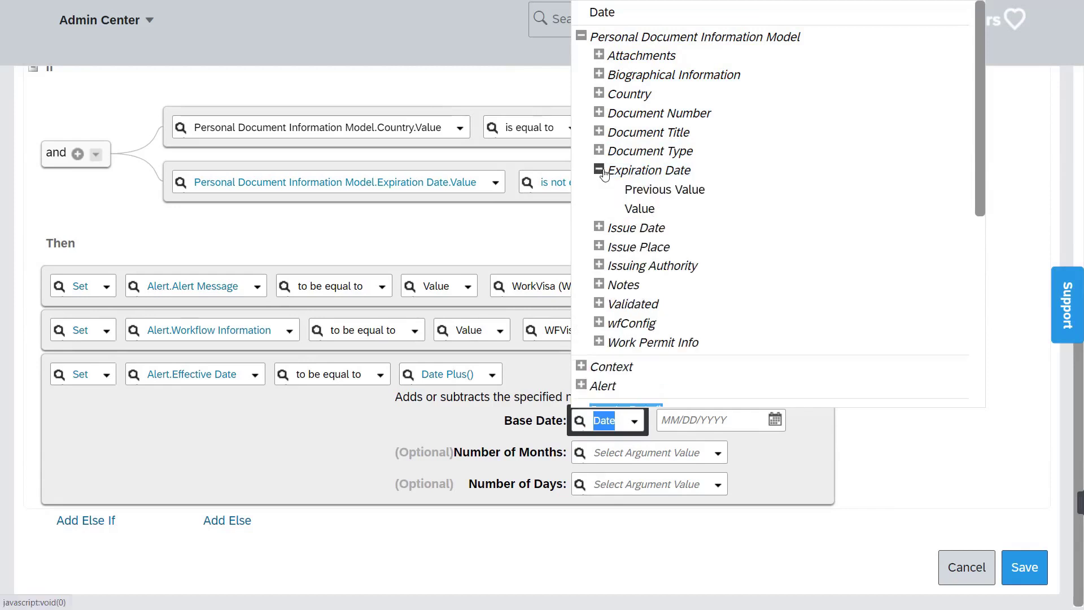
left_click(635, 206)
Step: Set the Date Plus() Number of Months to the number 0 and Number of Days to -30, and save the rule
left_click(715, 455)
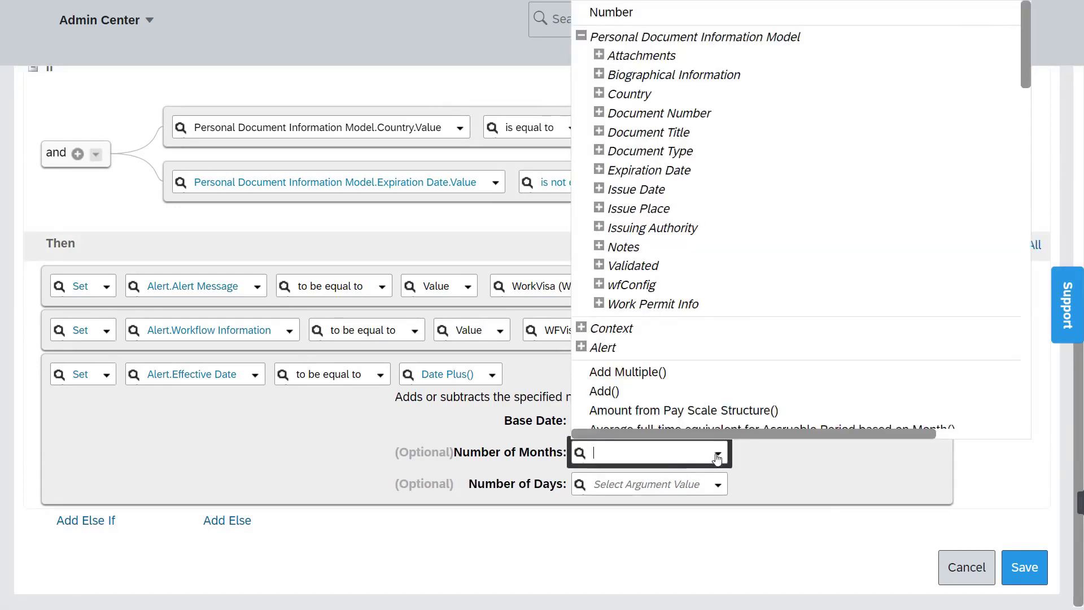
left_click(621, 12)
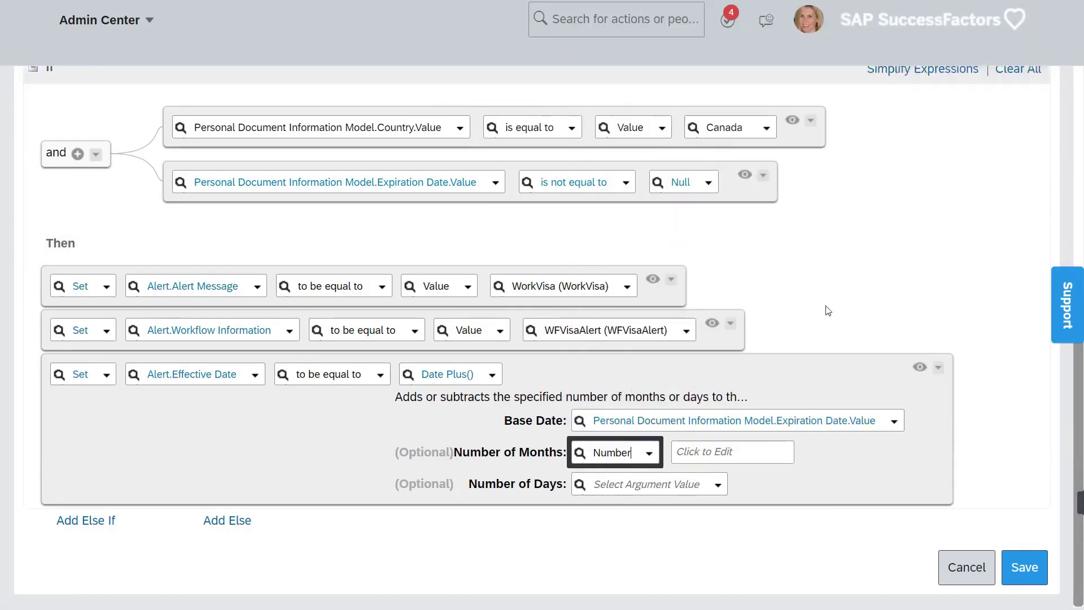
left_click(733, 455)
type("0")
left_click(717, 487)
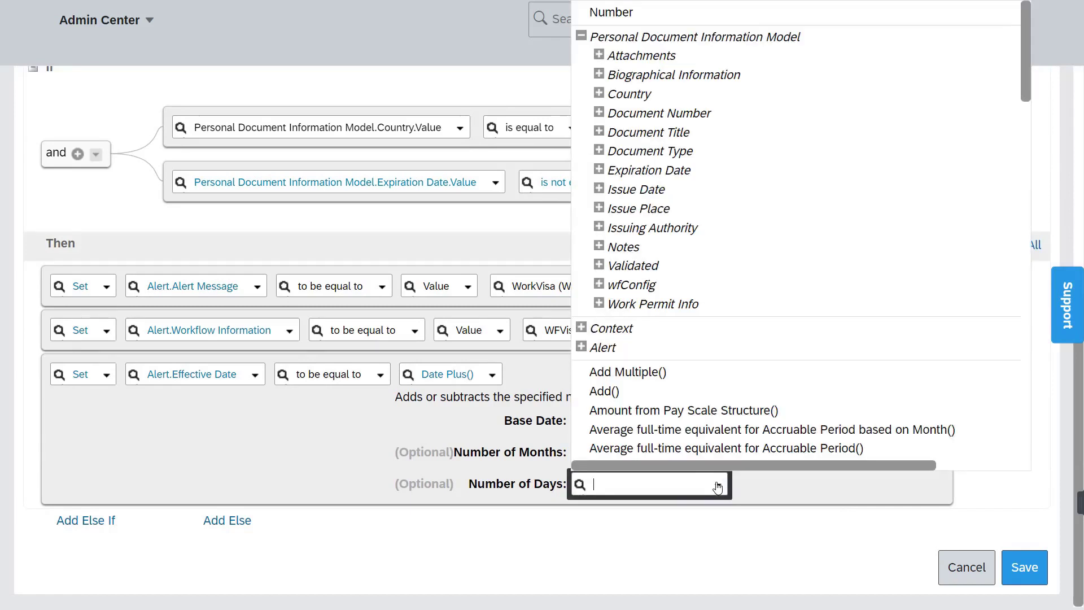
left_click(621, 12)
left_click(723, 484)
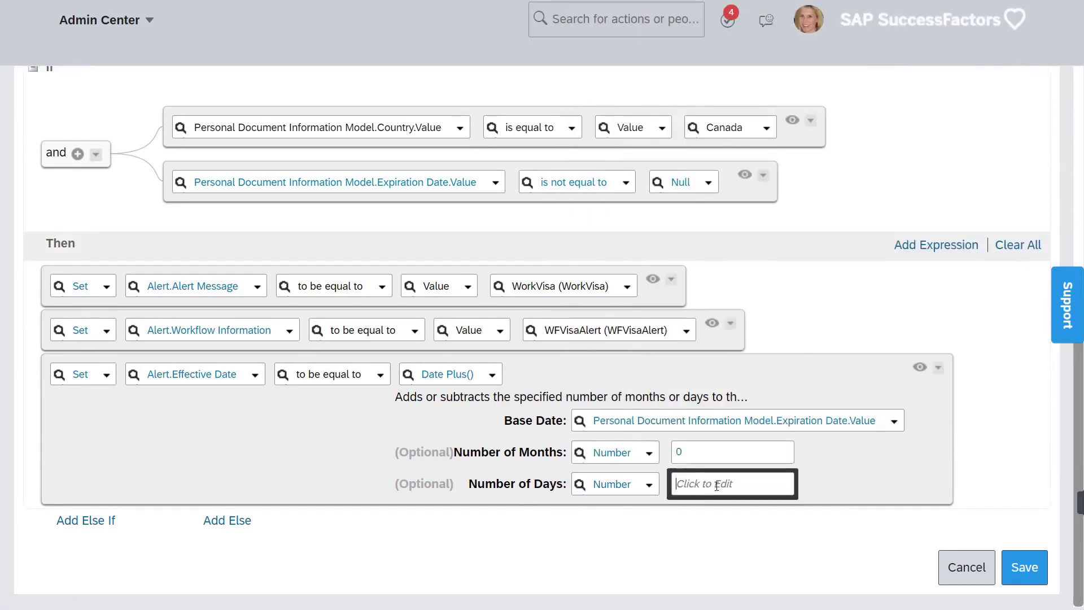
type("-30")
left_click(722, 565)
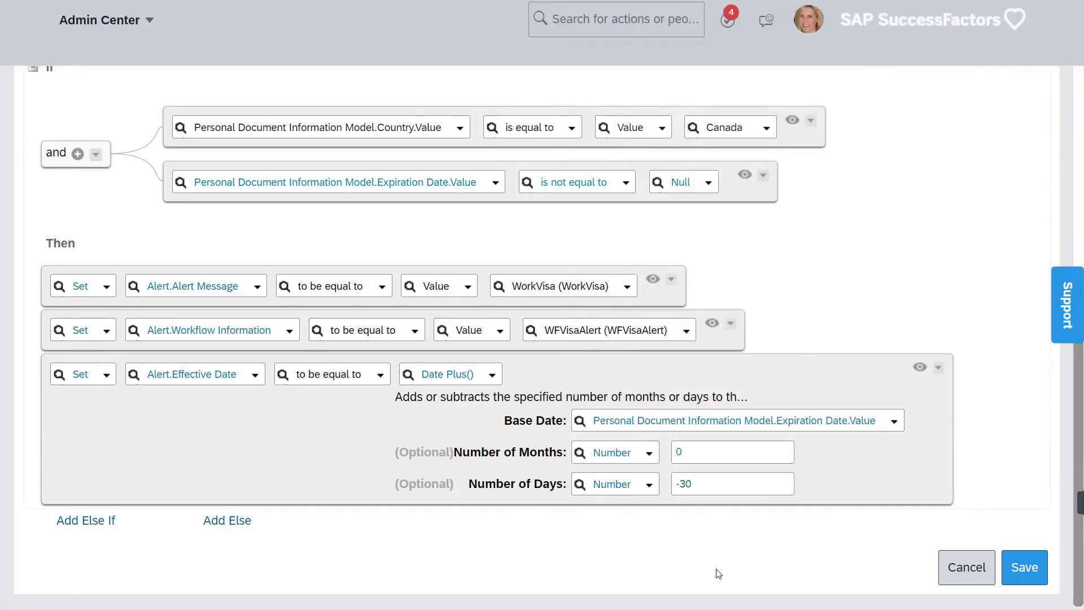
left_click(1024, 569)
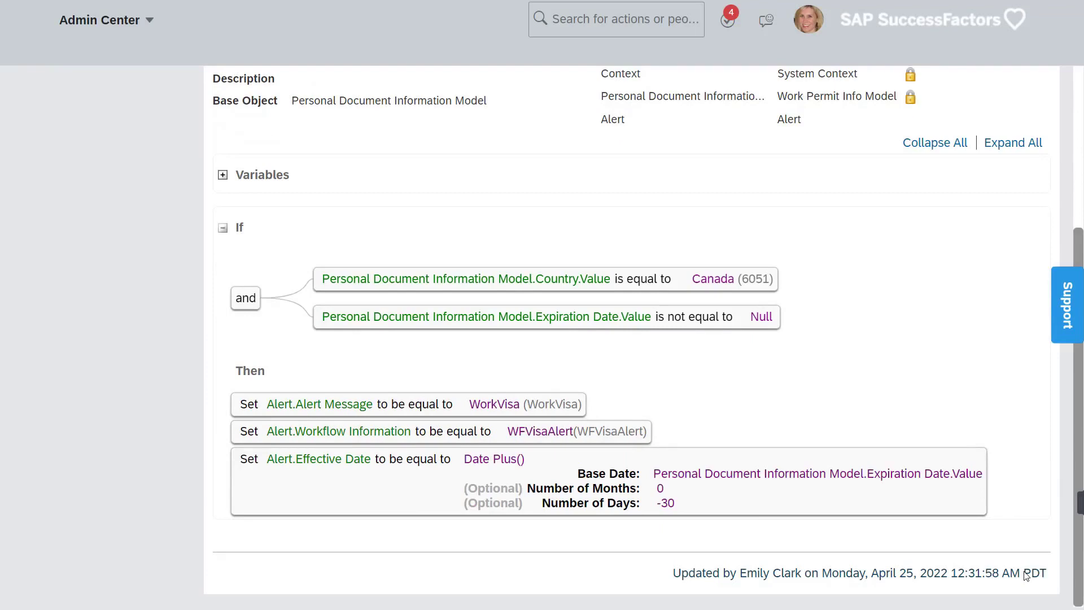
Step: Start assigning VisaAlertRule through Manage Business Configuration and open the workPermitInfo HRIS element
scroll(1025, 573, "up", 5)
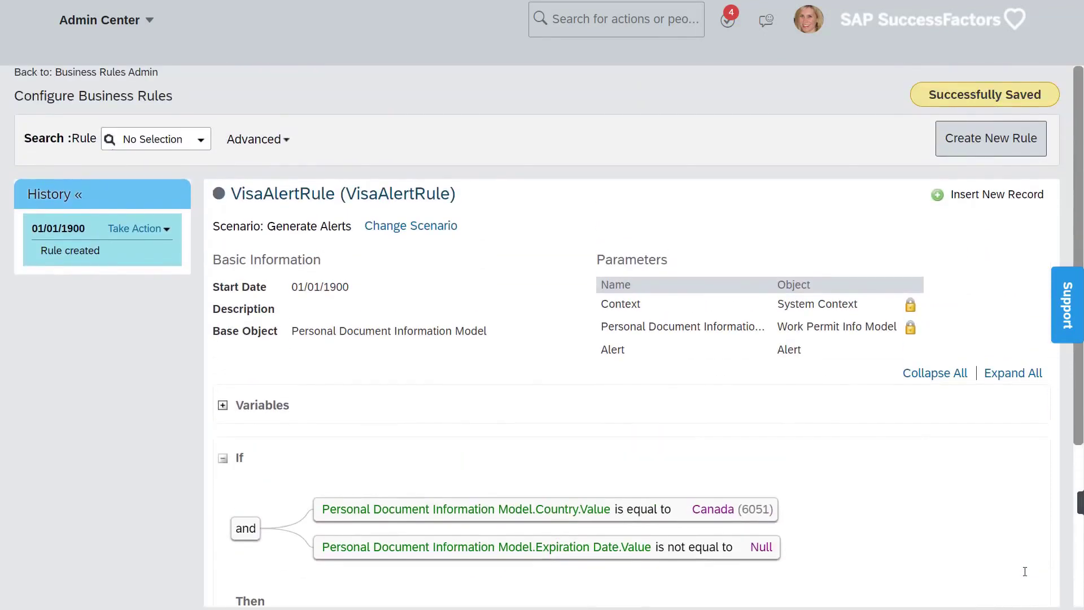
left_click(219, 195)
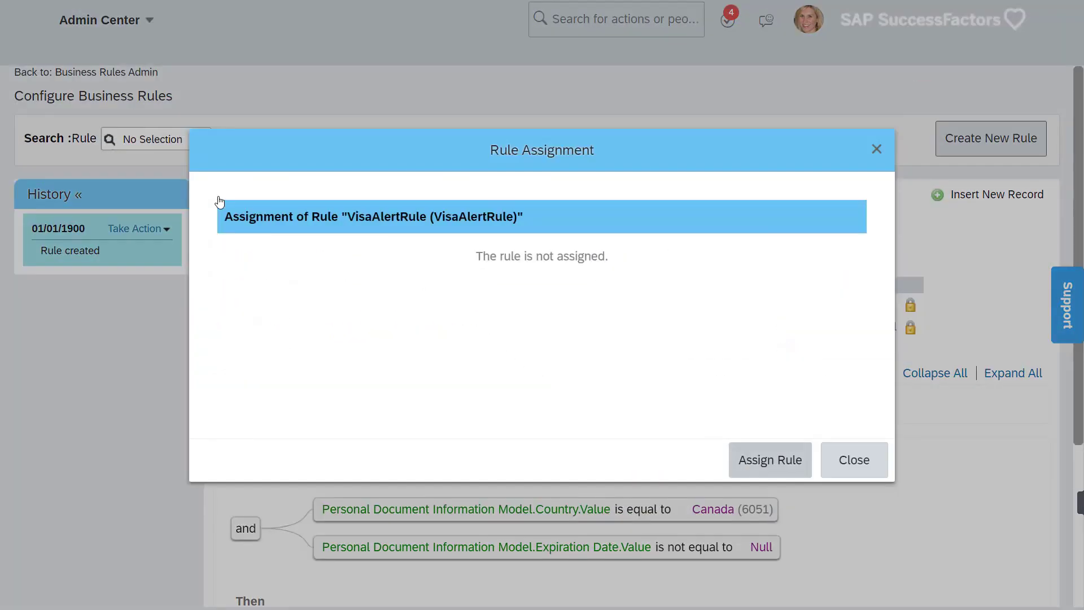
left_click(778, 461)
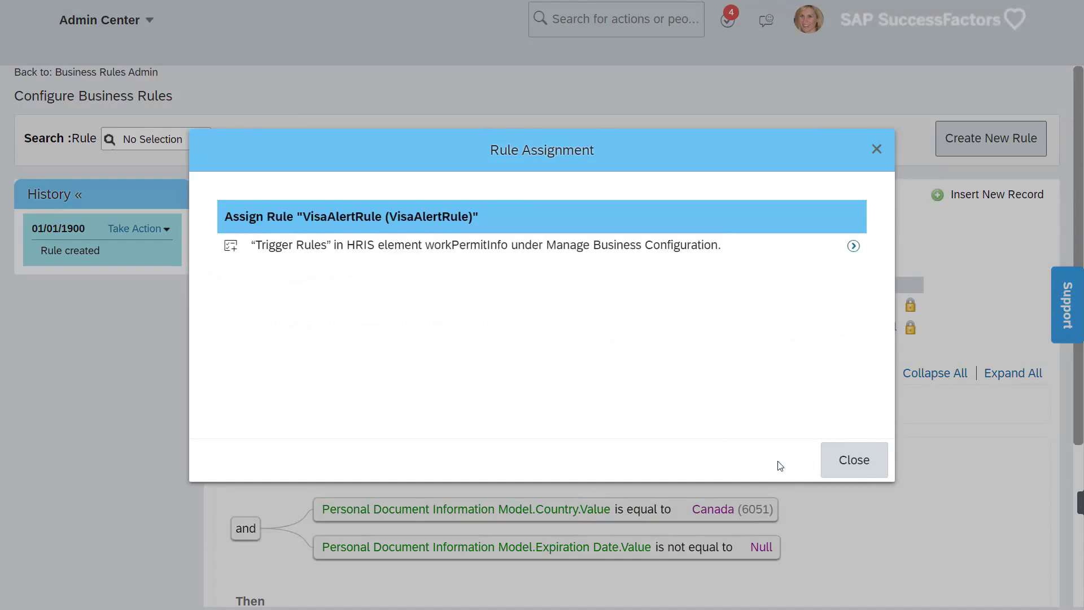
left_click(853, 246)
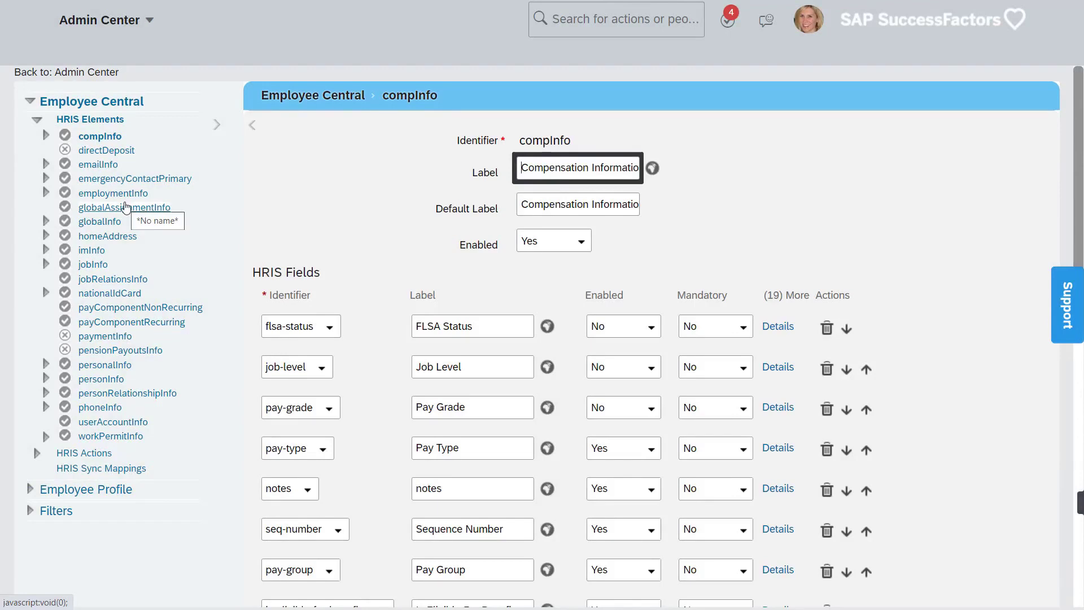
left_click(85, 439)
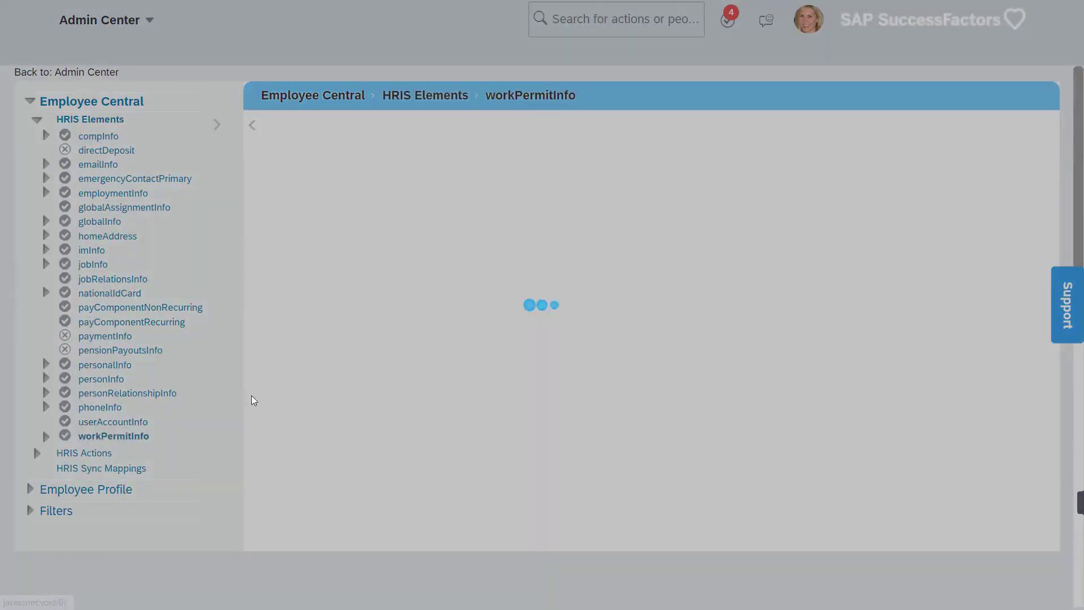
Step: Add a trigger rule to workPermitInfo with base object Work Permit Info Model and event type saveAlert
scroll(712, 443, "down", 6)
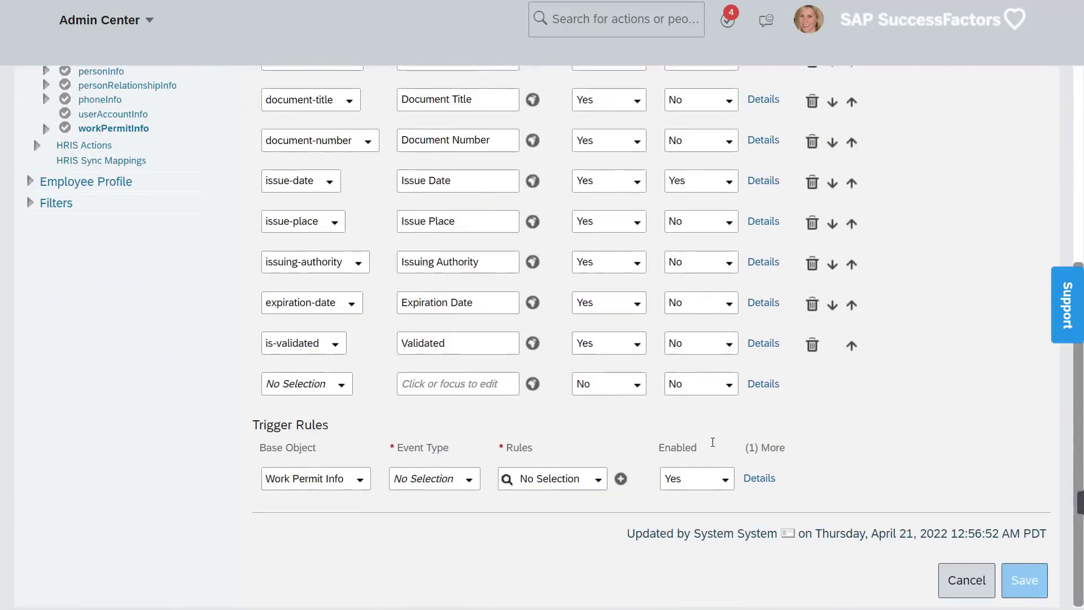
left_click(359, 480)
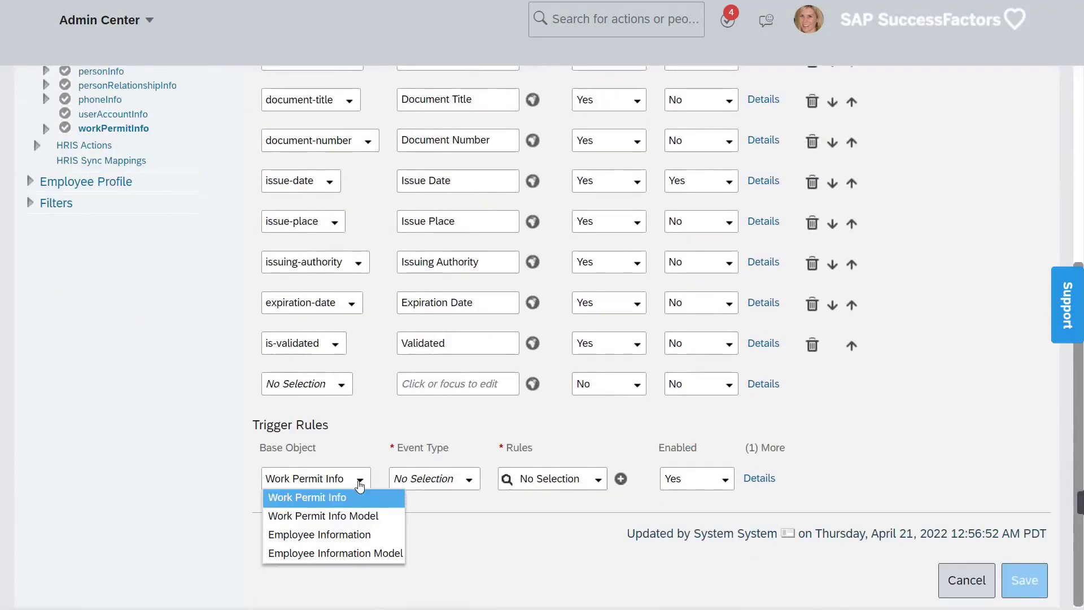
left_click(343, 519)
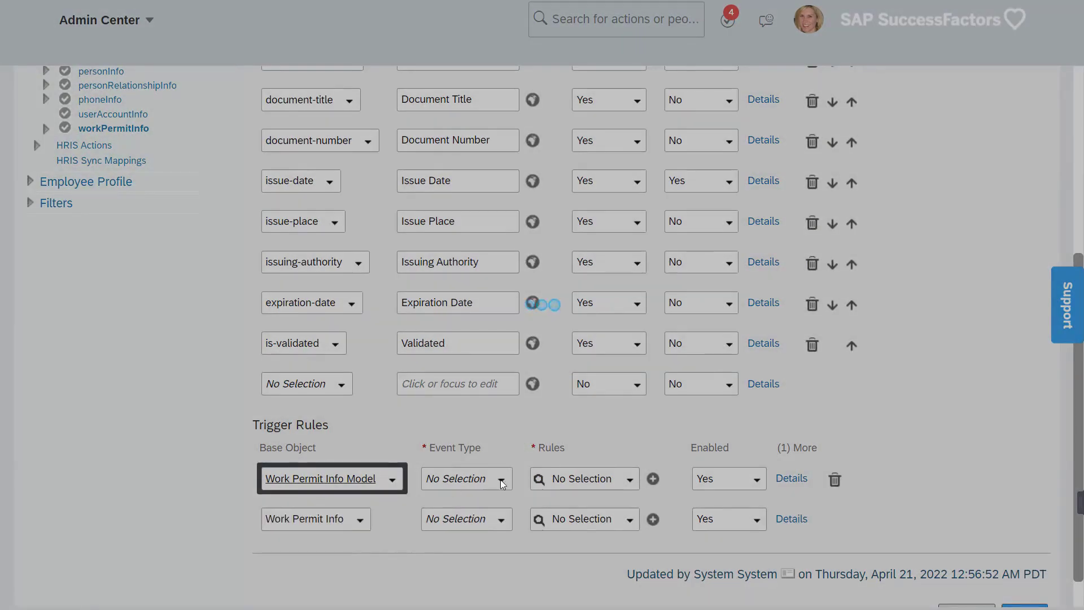
left_click(500, 480)
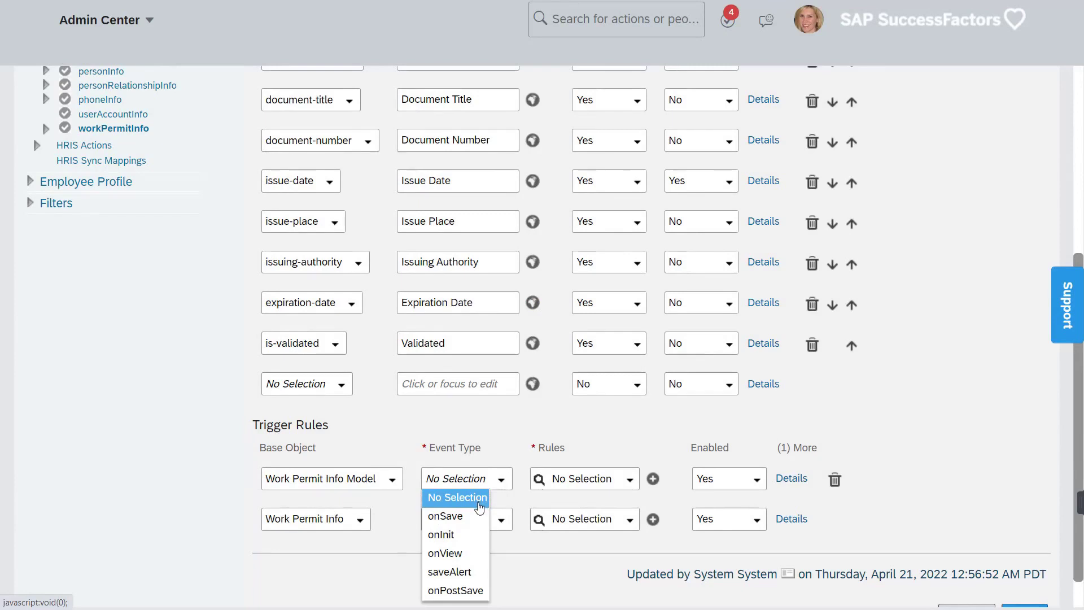
left_click(458, 571)
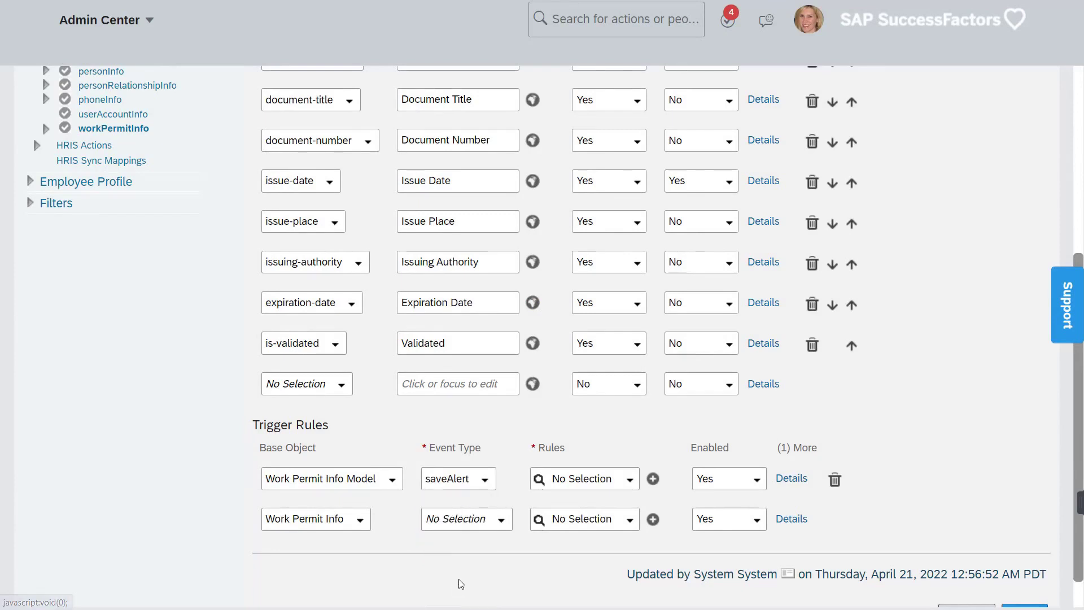
Step: Assign VisaAlertRule to the saveAlert trigger and save the workPermitInfo configuration
left_click(630, 480)
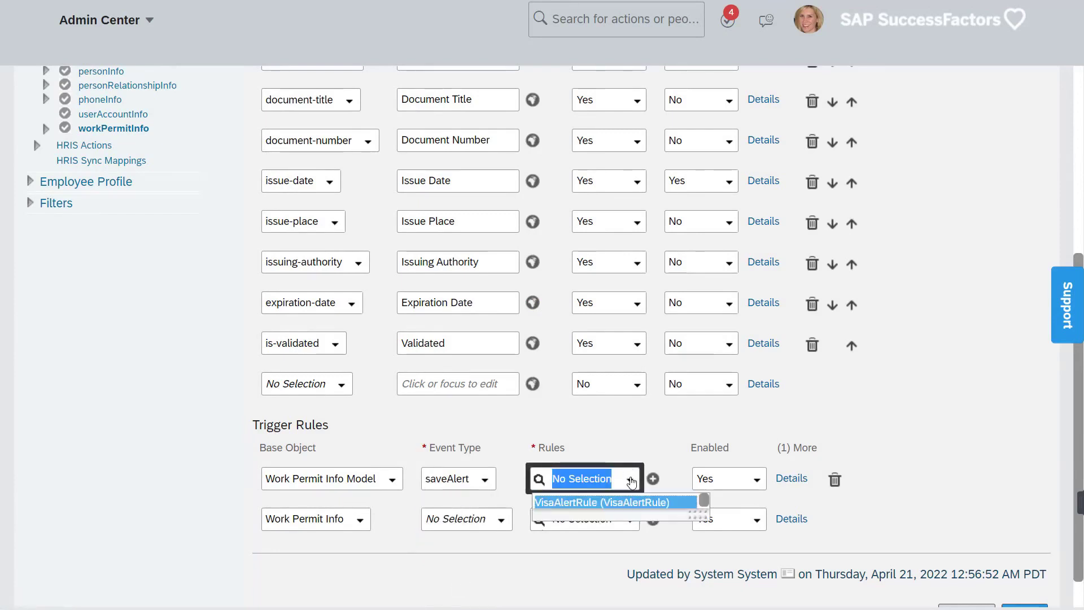
left_click(628, 503)
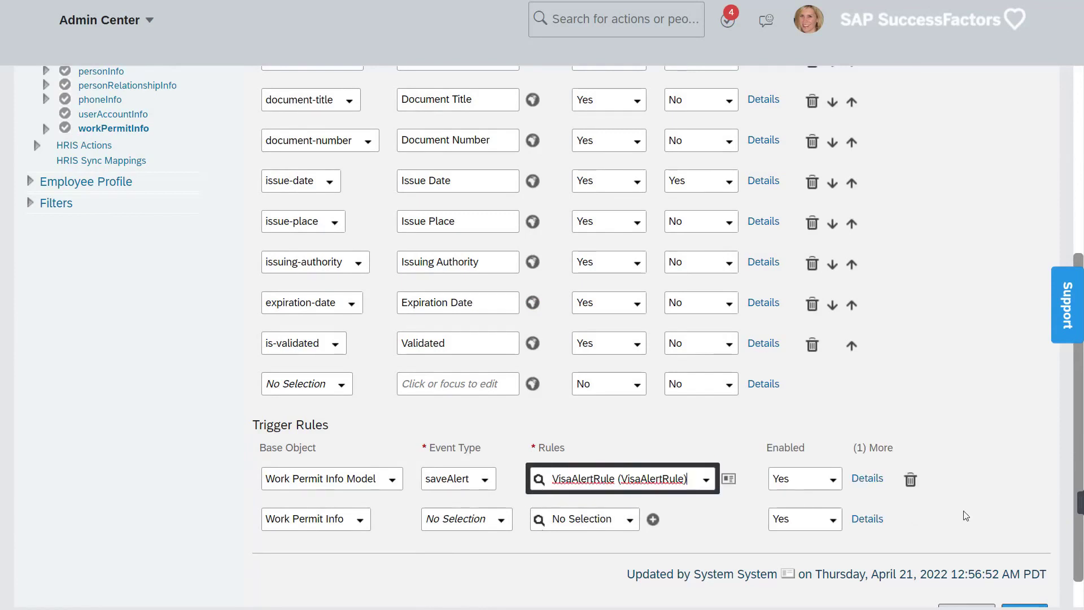
scroll(1011, 507, "down", 1)
left_click(1031, 589)
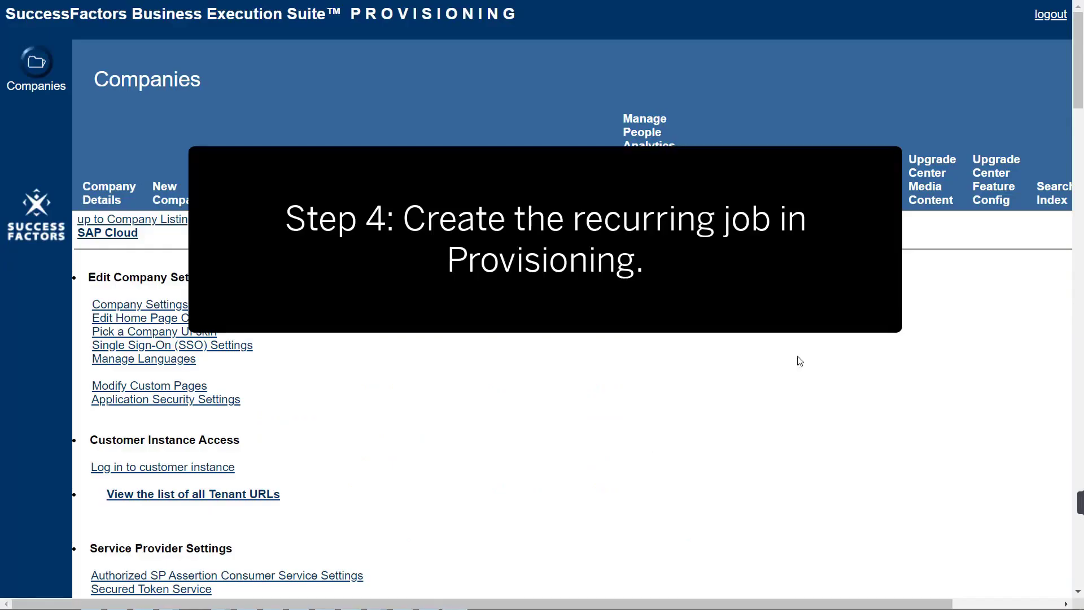
Step: Switch to SuccessFactors Provisioning, open Manage Scheduled Jobs and start creating a new job
left_click_drag(1078, 97, 1057, 484)
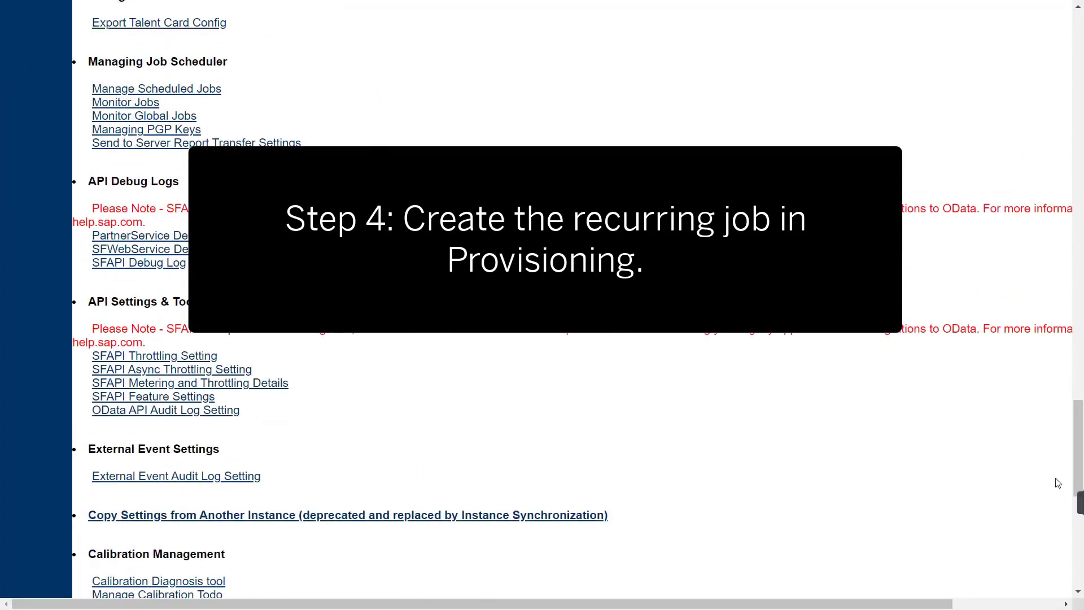
left_click(176, 90)
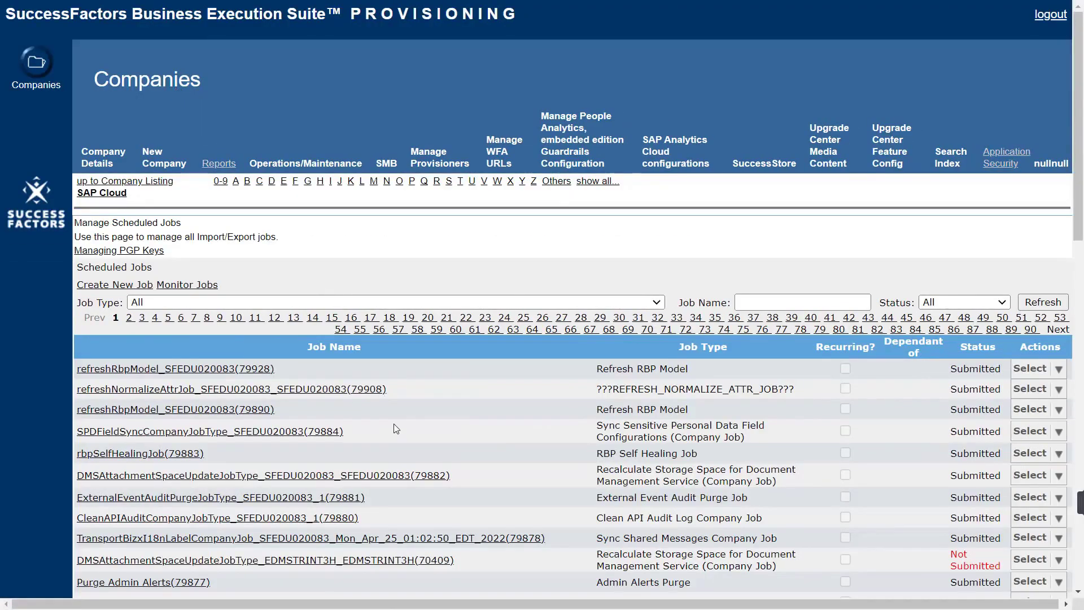
left_click(108, 286)
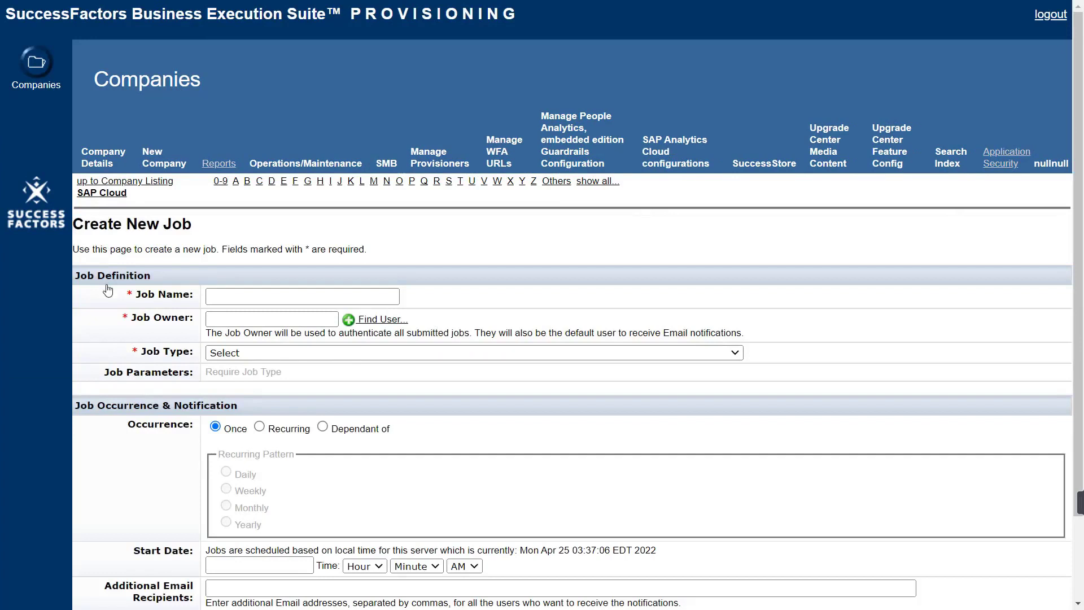
Step: Name the job "Alert and Notification" and enter the job owner's name
left_click(230, 294)
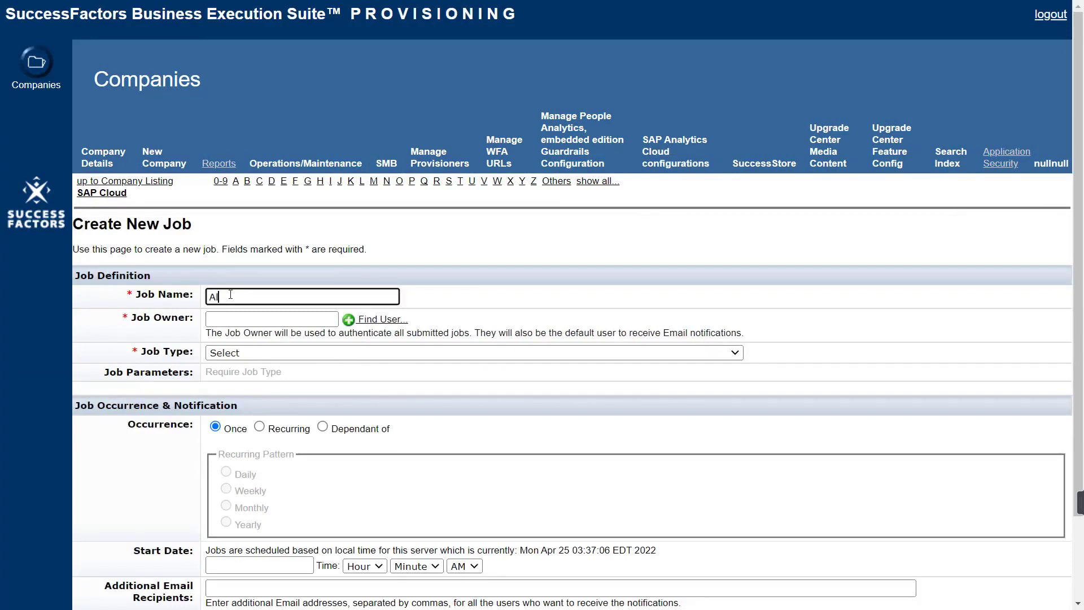
type("Alert and Notification")
left_click(238, 320)
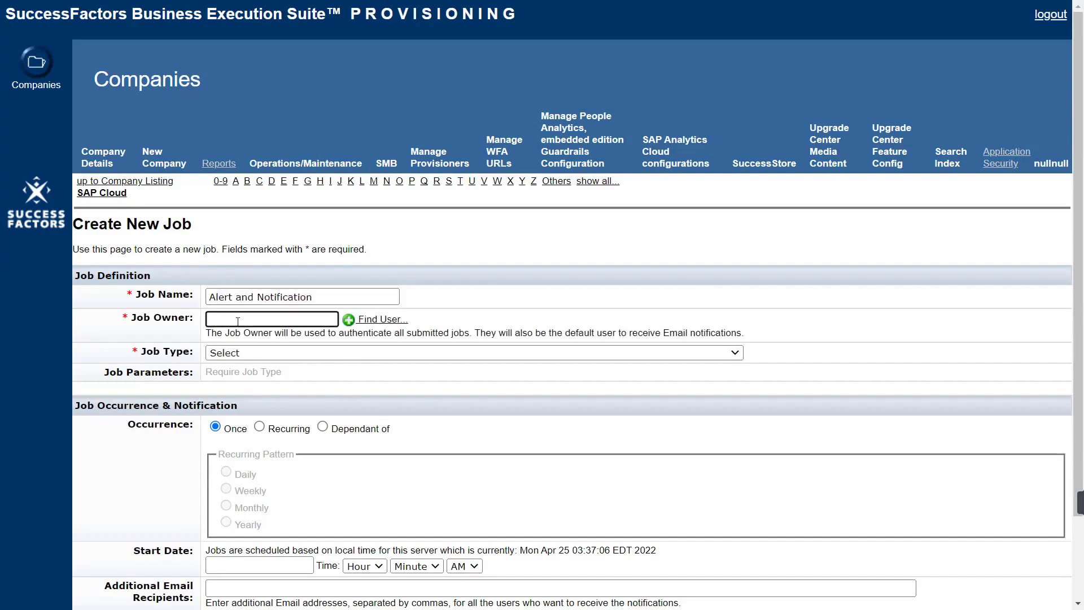
type("emily")
left_click(281, 346)
Step: Set the job type to EC Alerts and Notifications
left_click(281, 351)
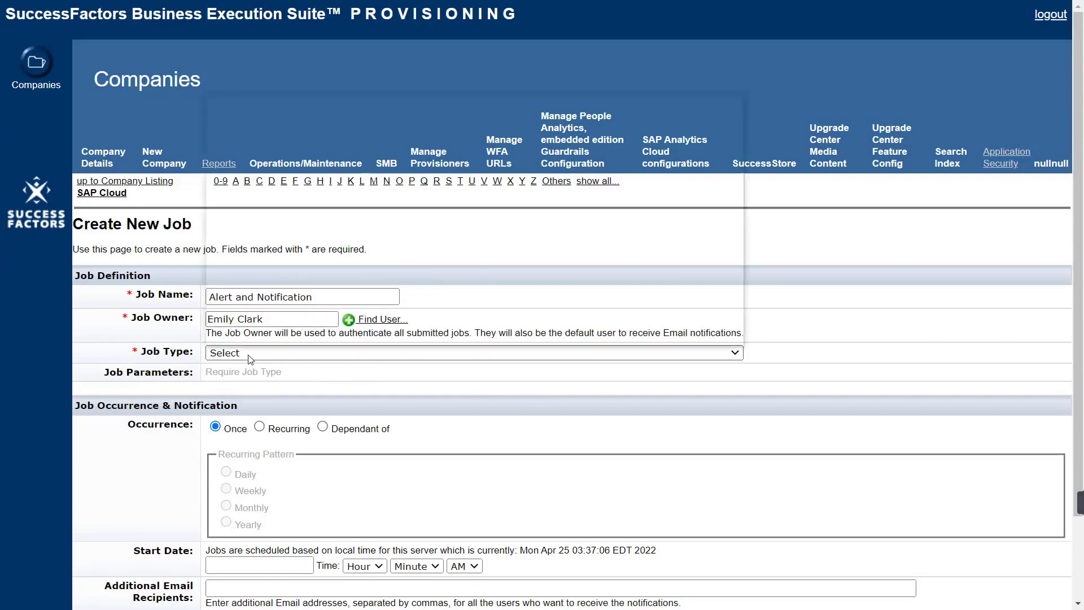
key("e")
key("c")
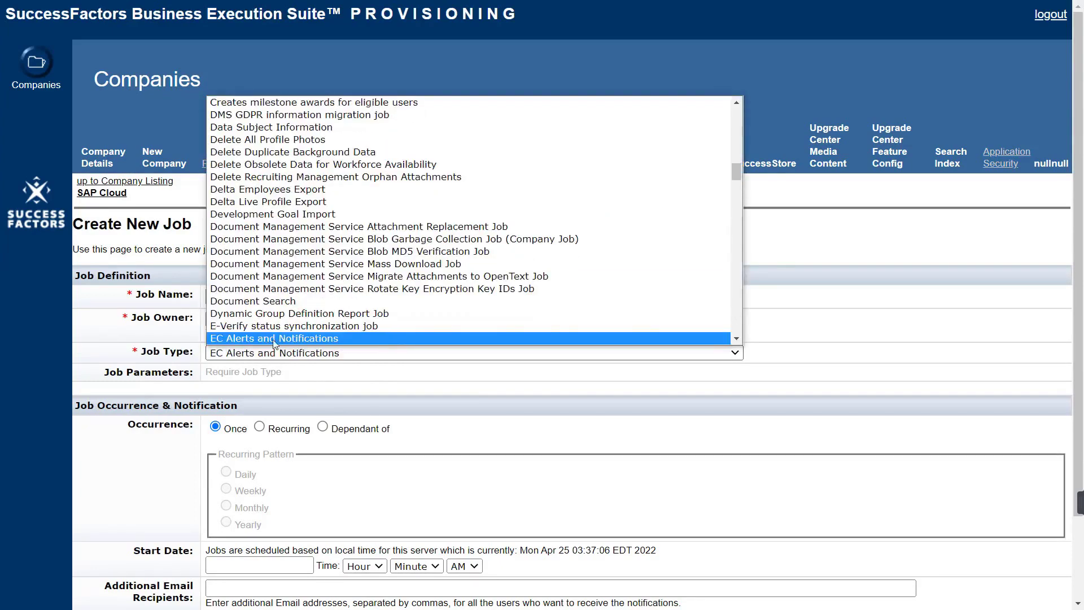
left_click(274, 338)
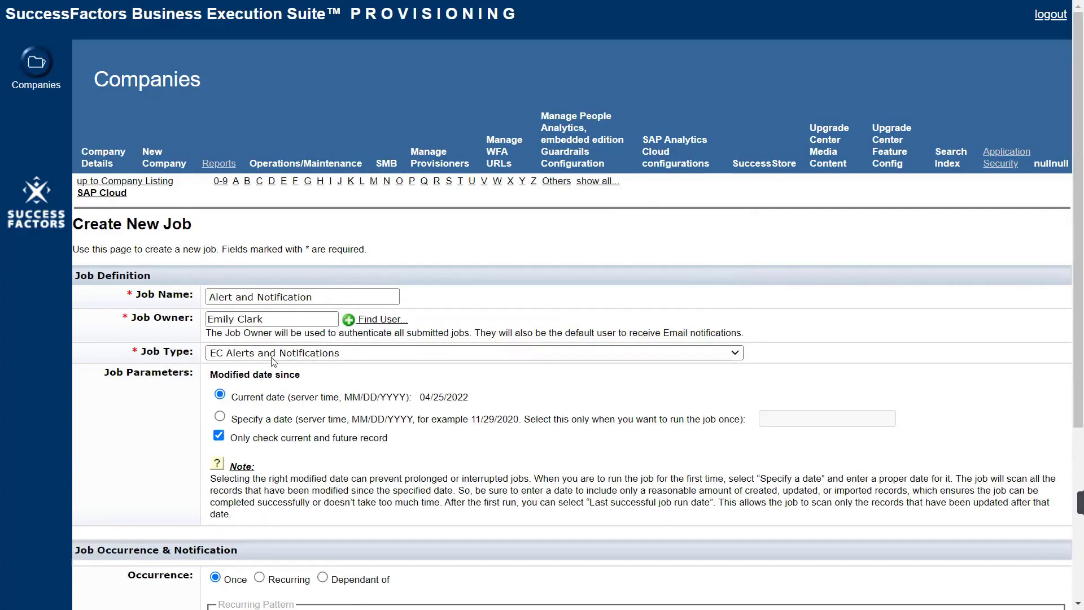
Step: Make the job recurring daily at hour 0 (12AM) and create it
scroll(273, 362, "down", 3)
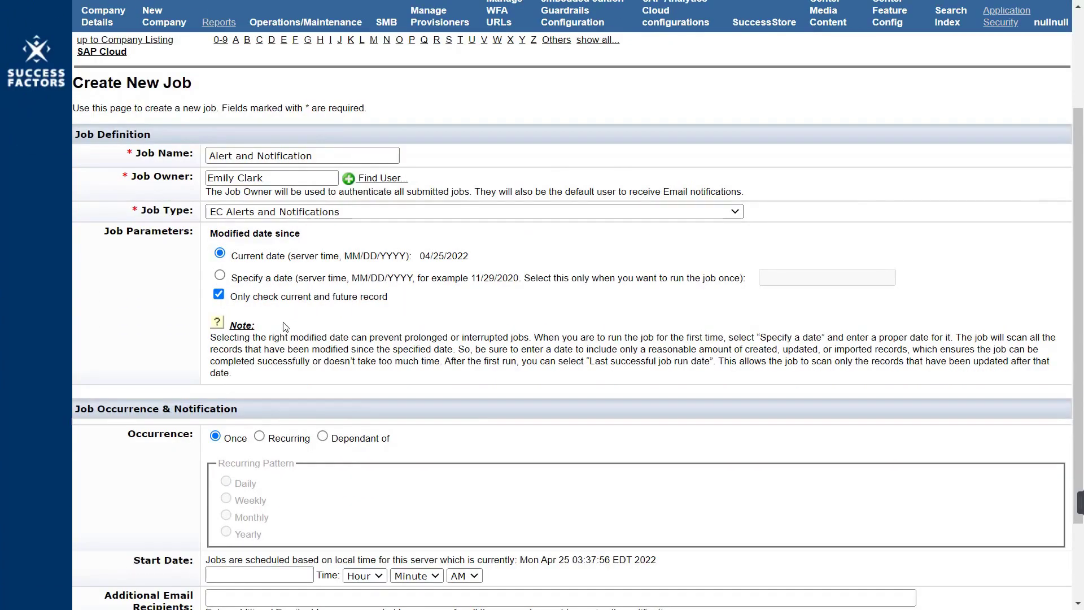
left_click(259, 437)
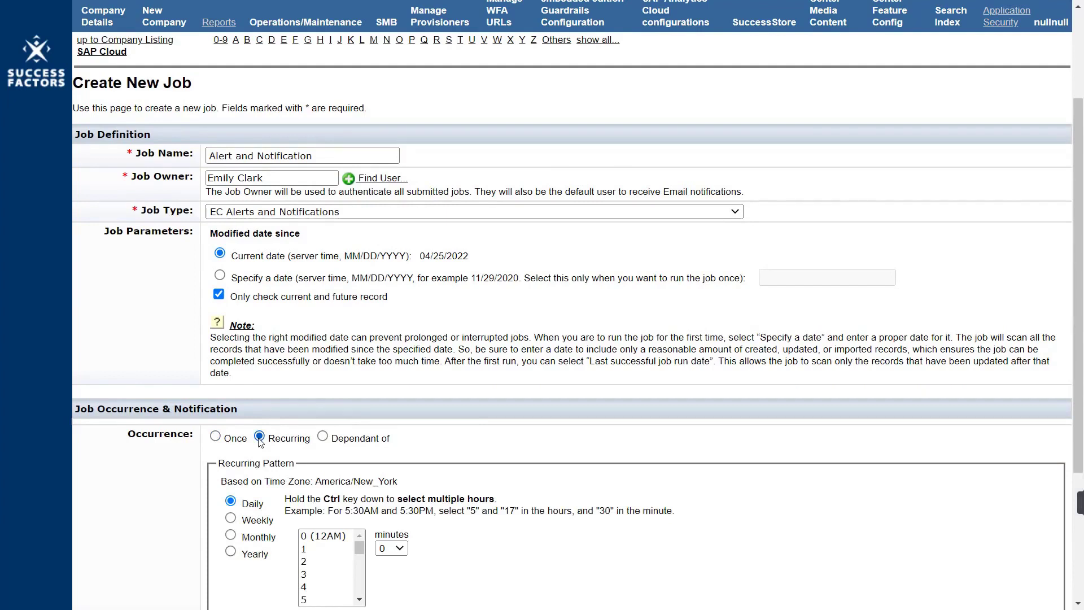
scroll(259, 441, "down", 3)
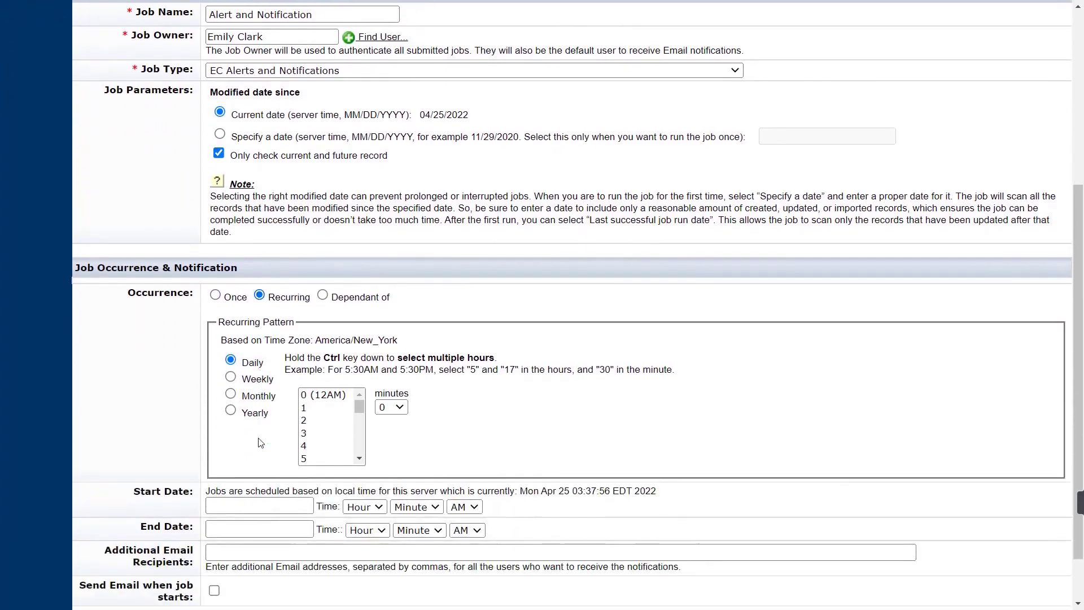
left_click(341, 399)
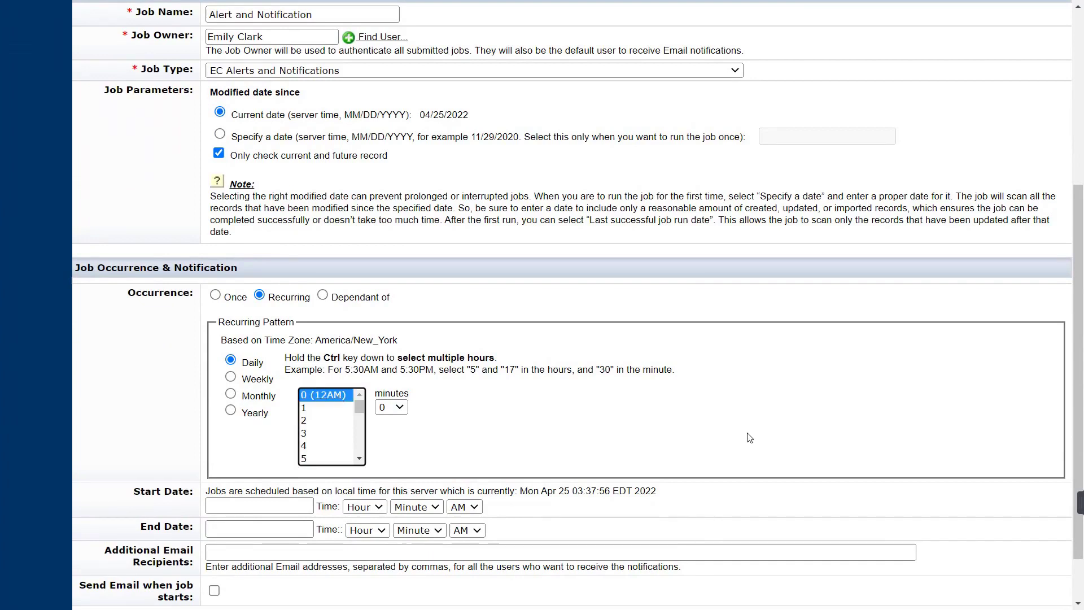
scroll(750, 438, "down", 2)
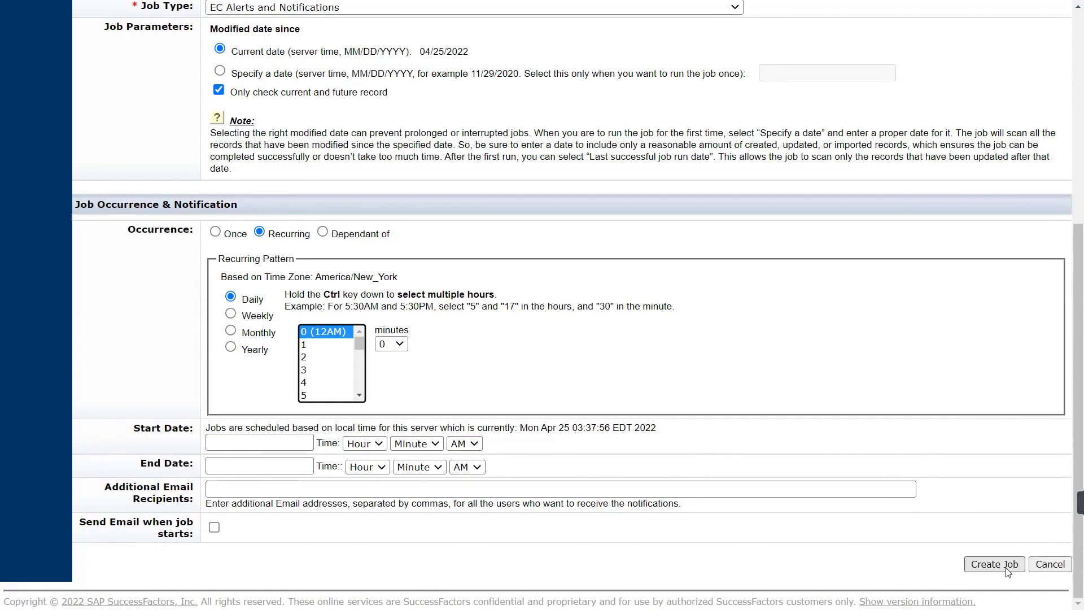
left_click(995, 564)
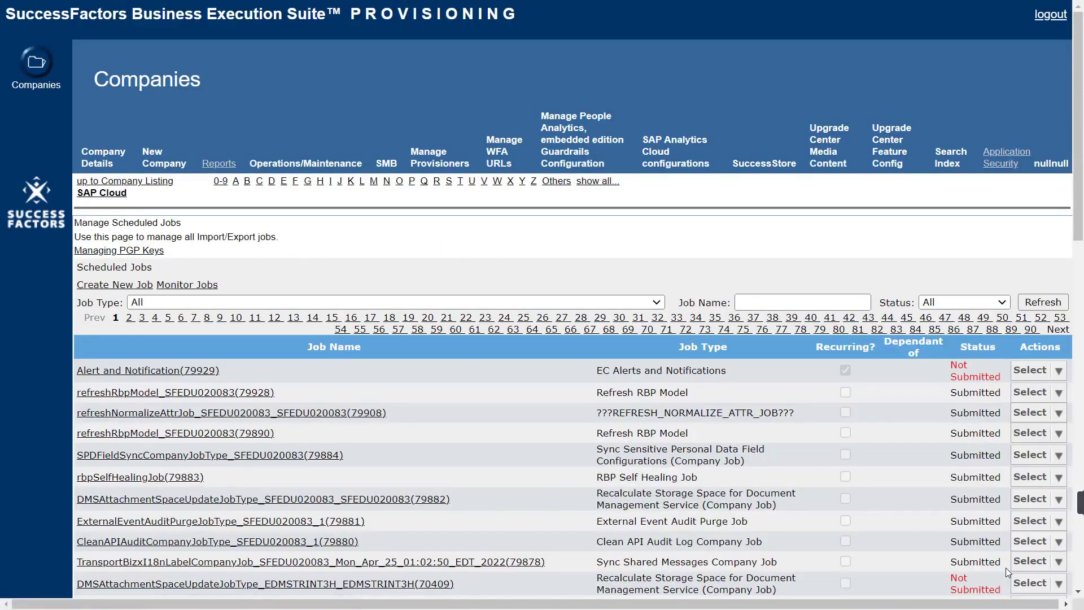
Step: Run the Alert and Notification job immediately and confirm the run
left_click(1056, 373)
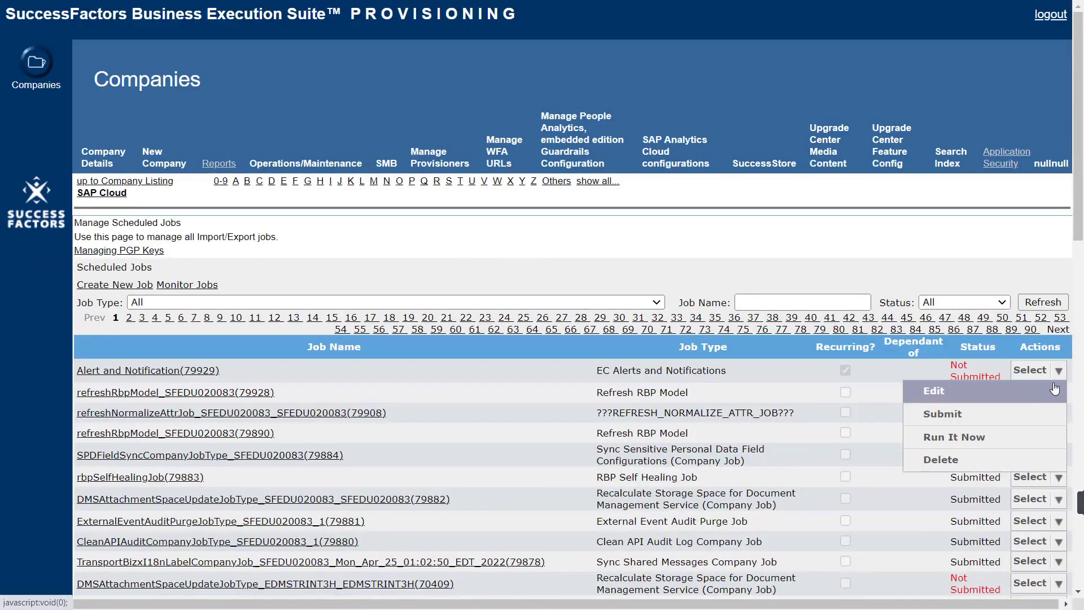
left_click(940, 438)
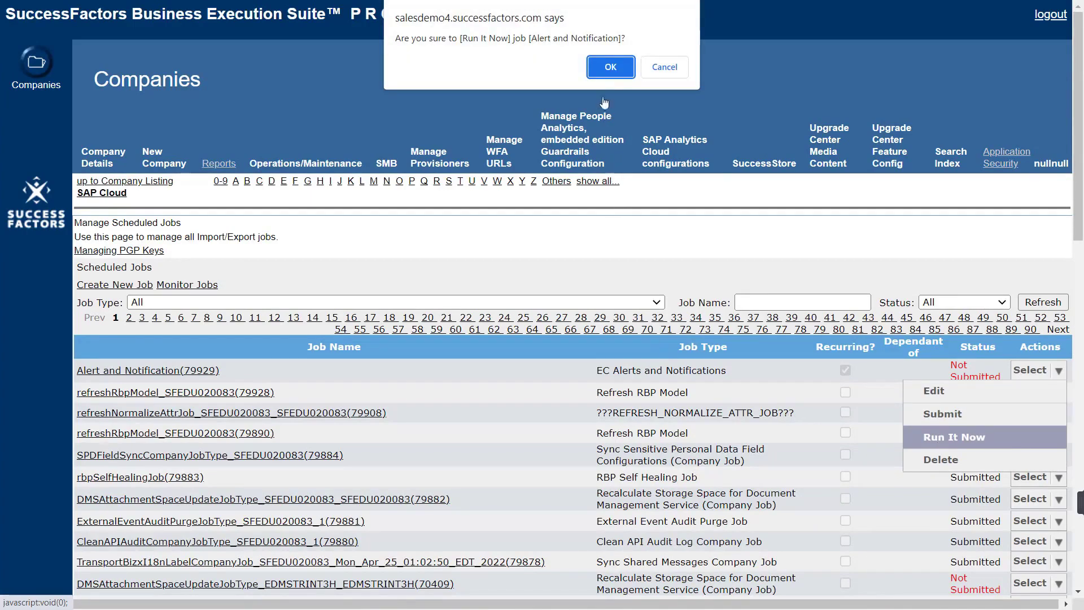
left_click(605, 73)
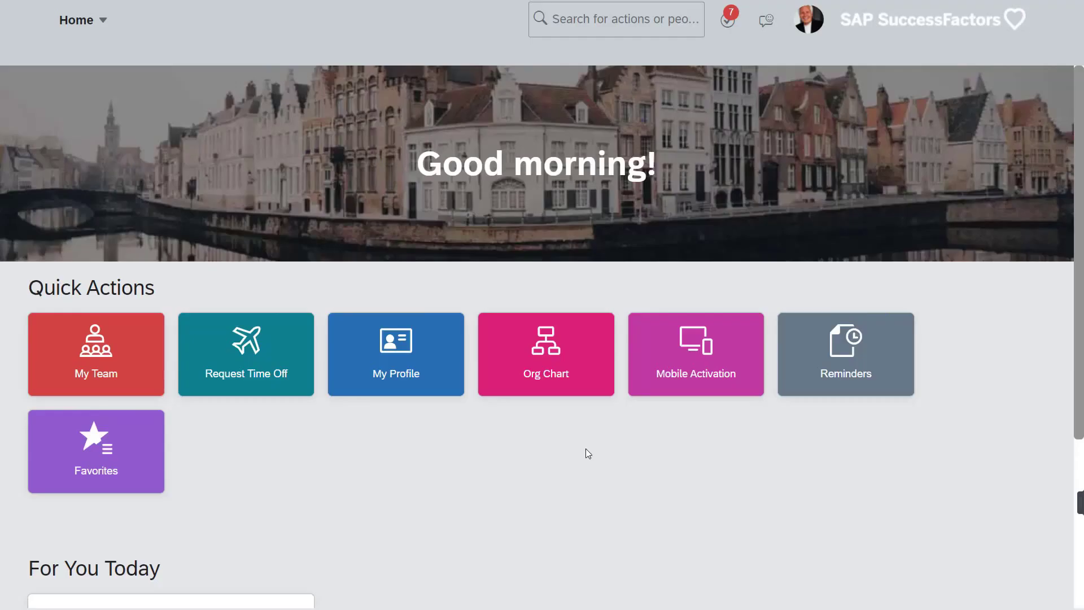
Step: On the SAP SuccessFactors home page, show the additional options of the Work Visa Alert card under For You Today
scroll(586, 450, "down", 4)
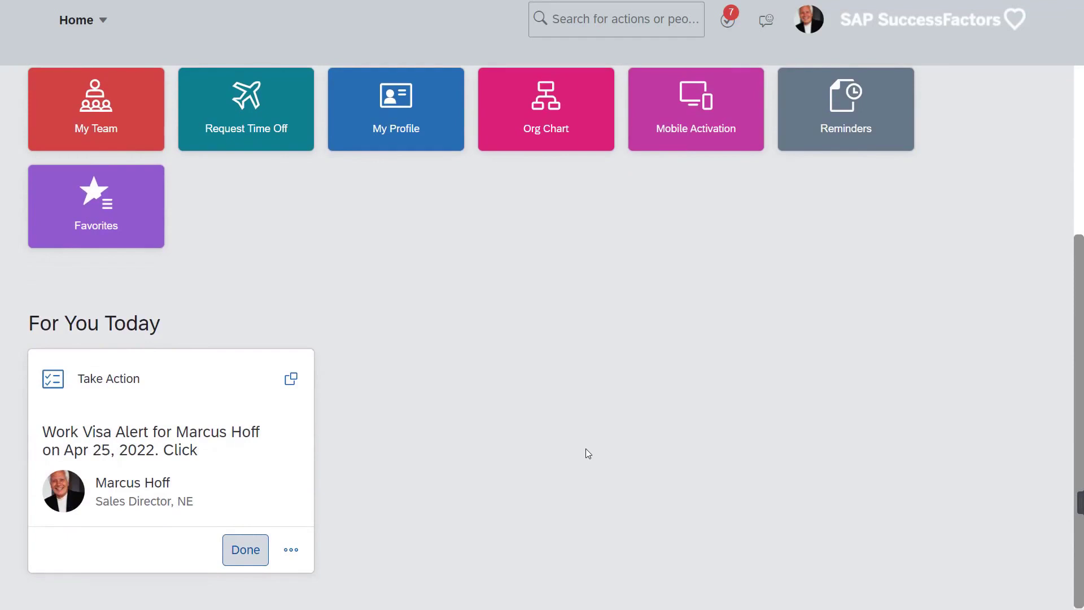
left_click(298, 556)
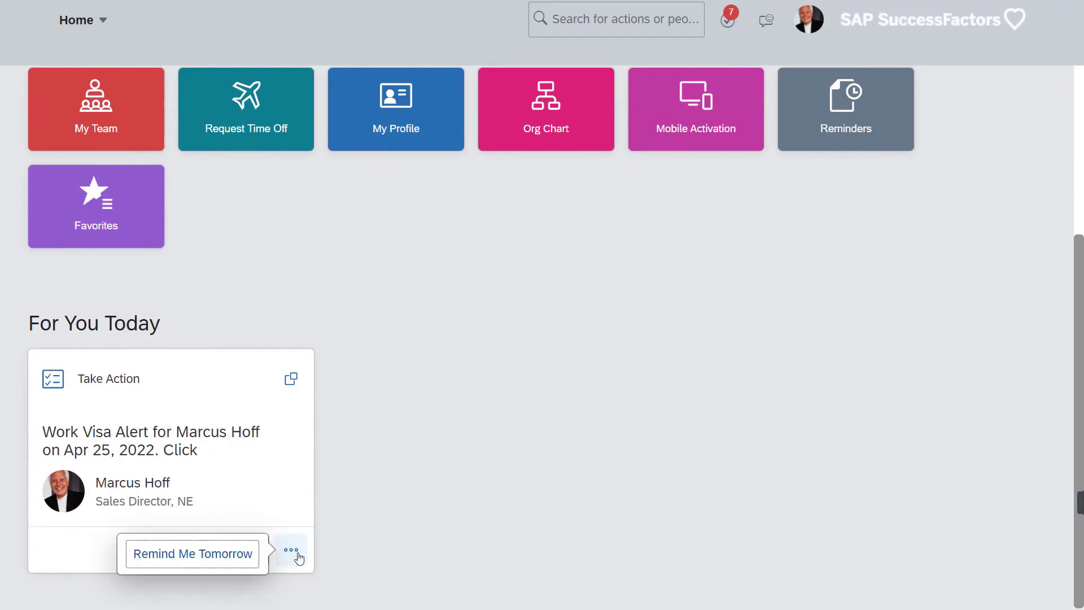